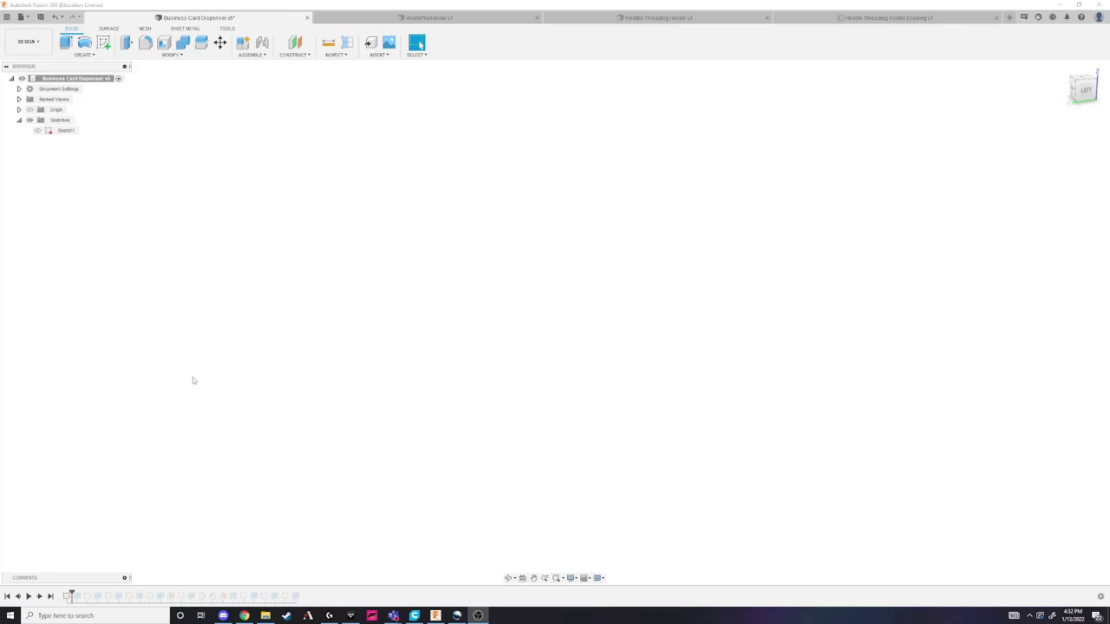
Show and review Sketch1's base outline, and roll the timeline forward through the first extrusion
click(38, 131)
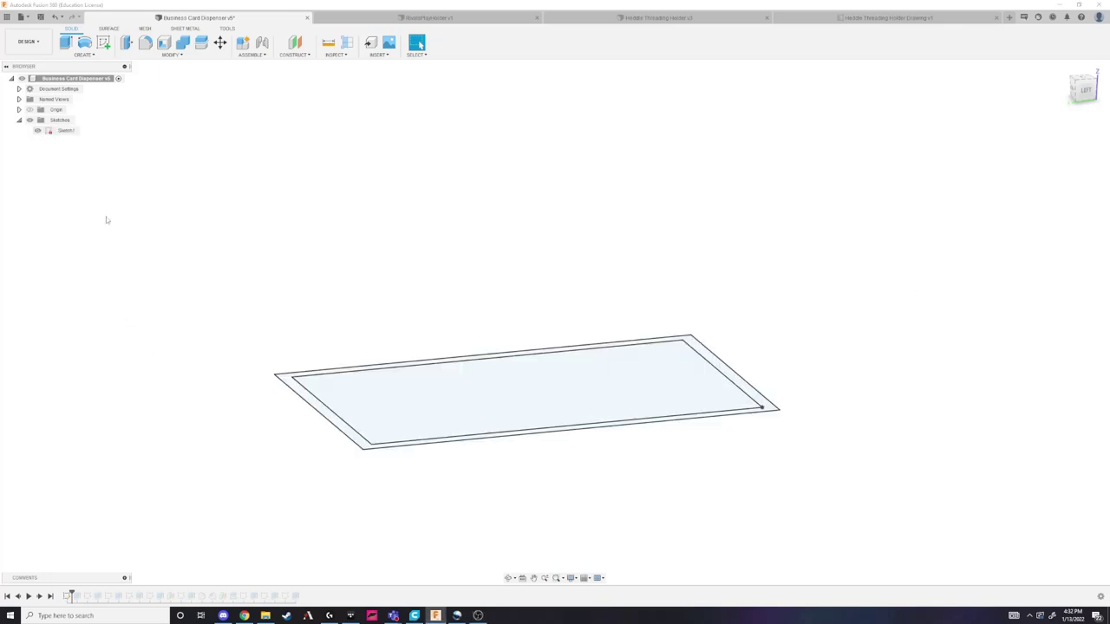
double_click(68, 130)
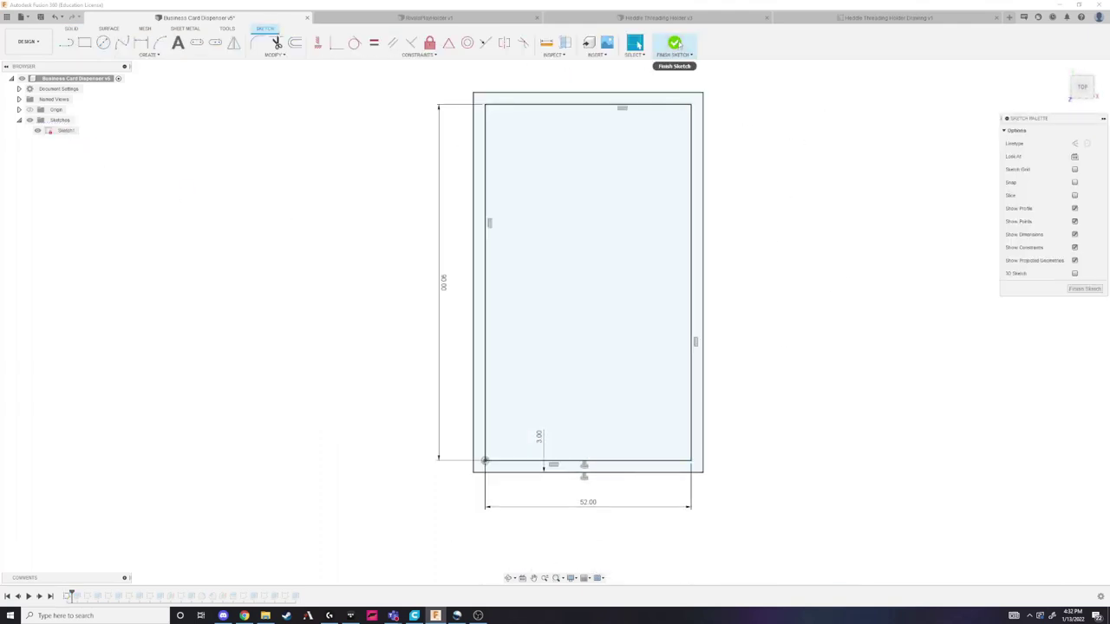
click(679, 44)
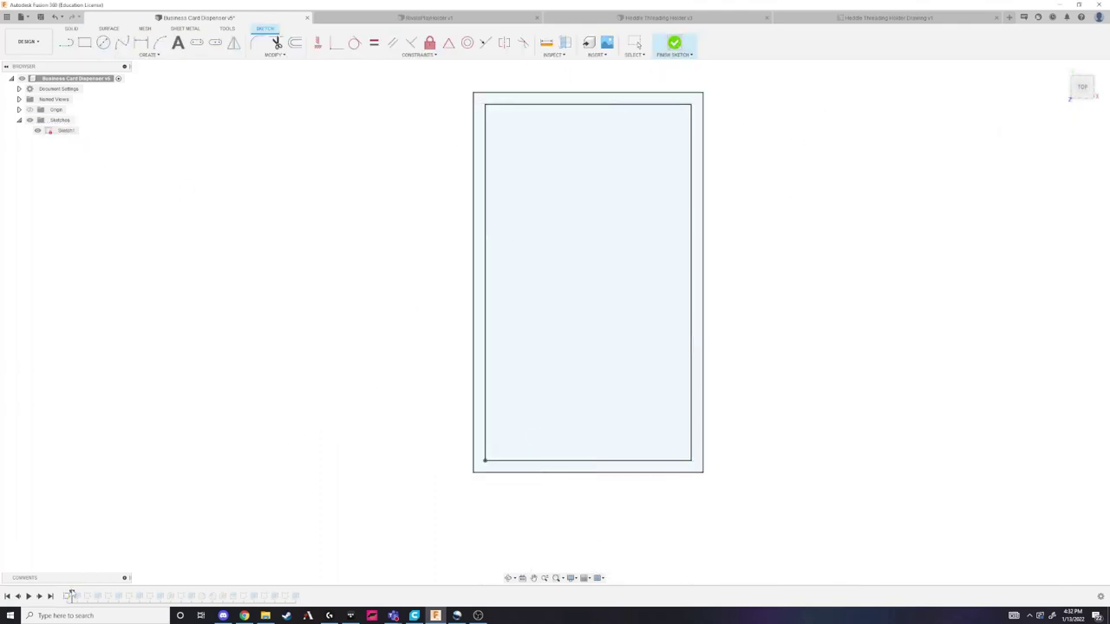
drag(75, 595, 83, 596)
shift+middle_drag(361, 401, 353, 350)
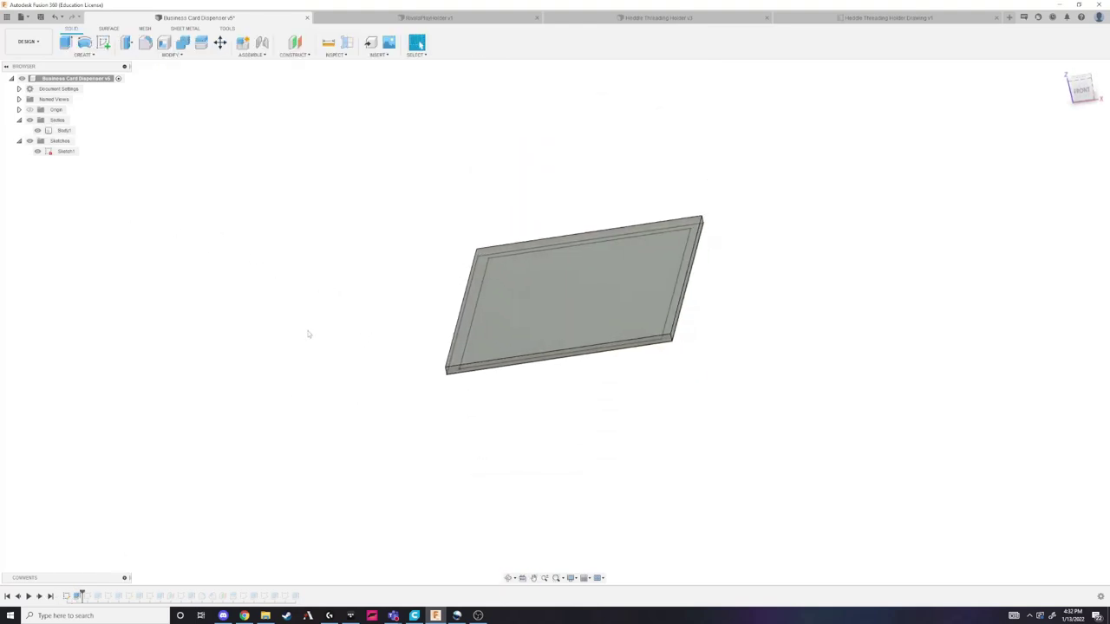
Roll the timeline forward to Sketch2, hide Sketch1, and review Sketch2's wall profile on the base plate
drag(81, 594, 92, 595)
click(38, 152)
click(37, 162)
double_click(39, 165)
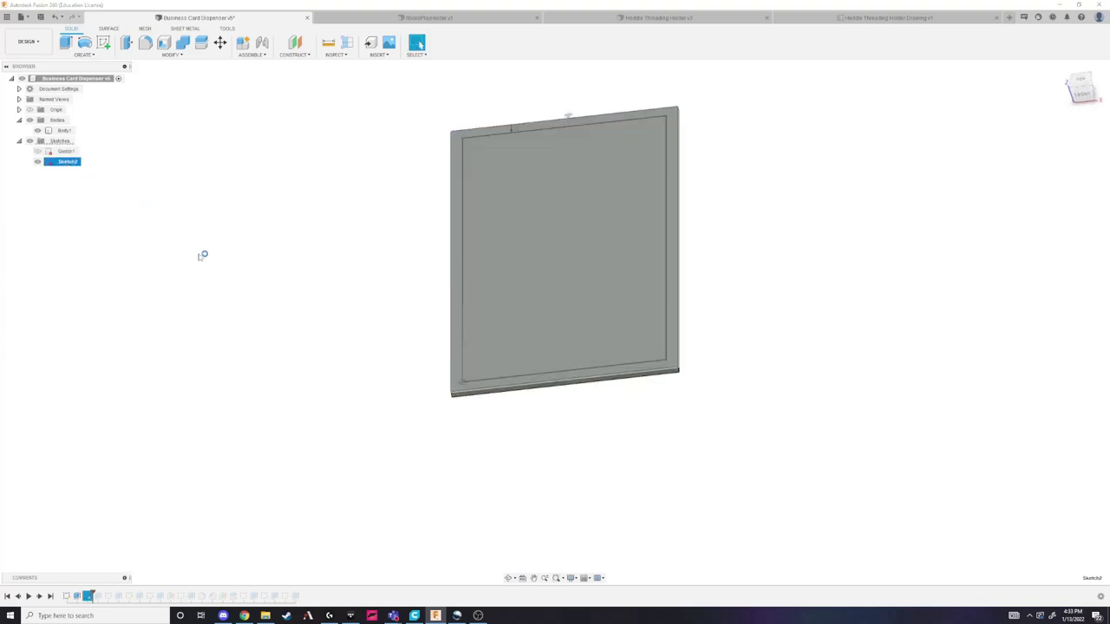
scroll(494, 205, up, 2)
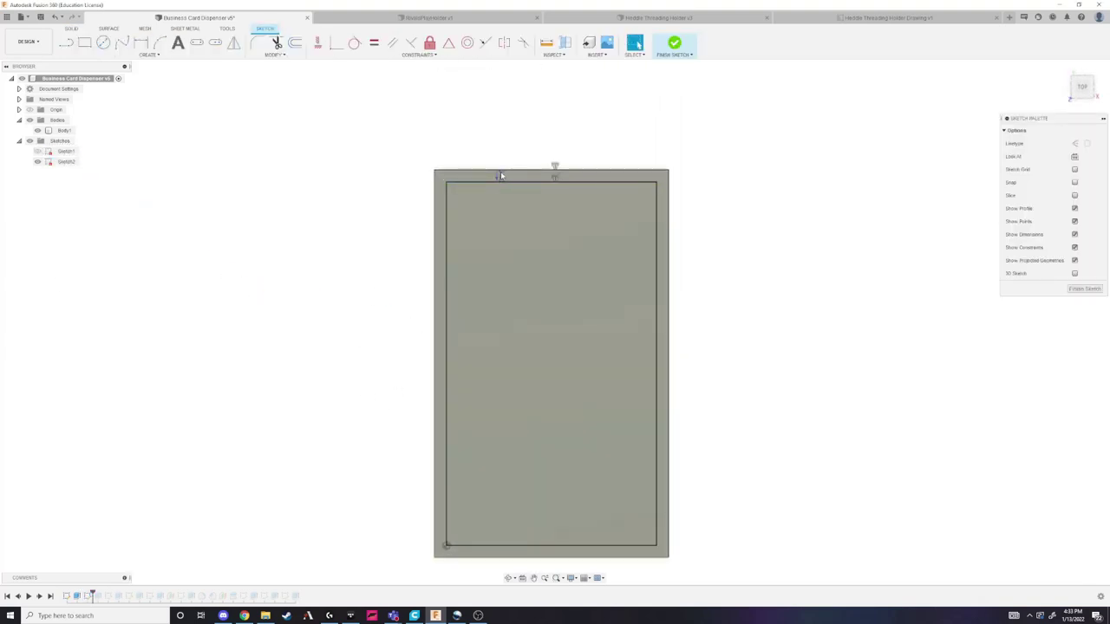
click(680, 48)
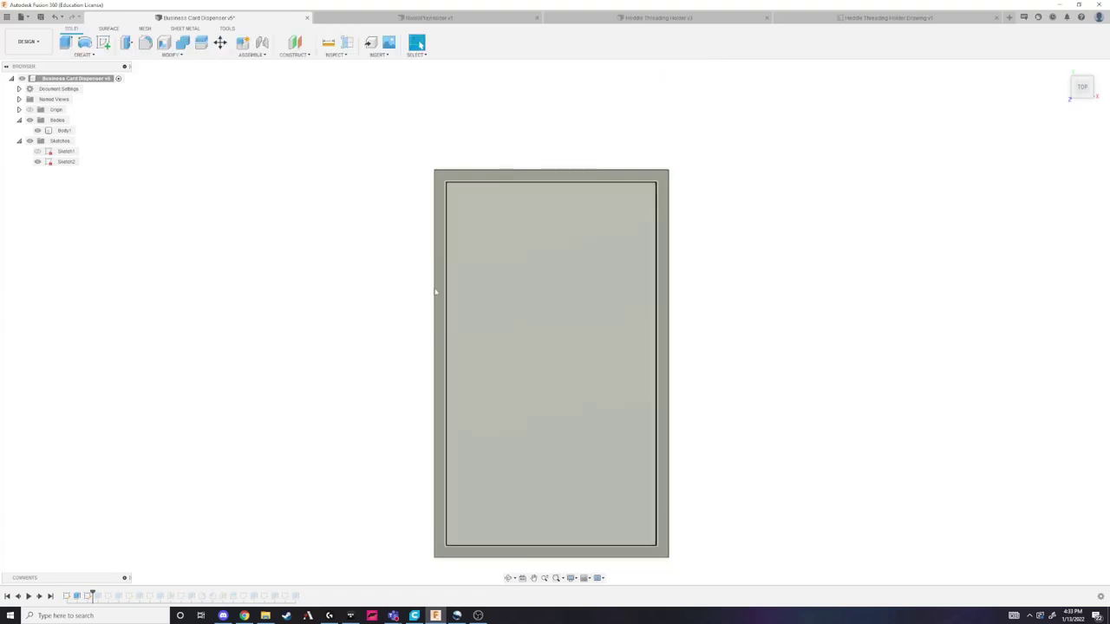
Roll the timeline forward through the extrusion of the box walls and hide Sketch2
drag(92, 595, 102, 595)
shift+middle_drag(148, 535, 192, 438)
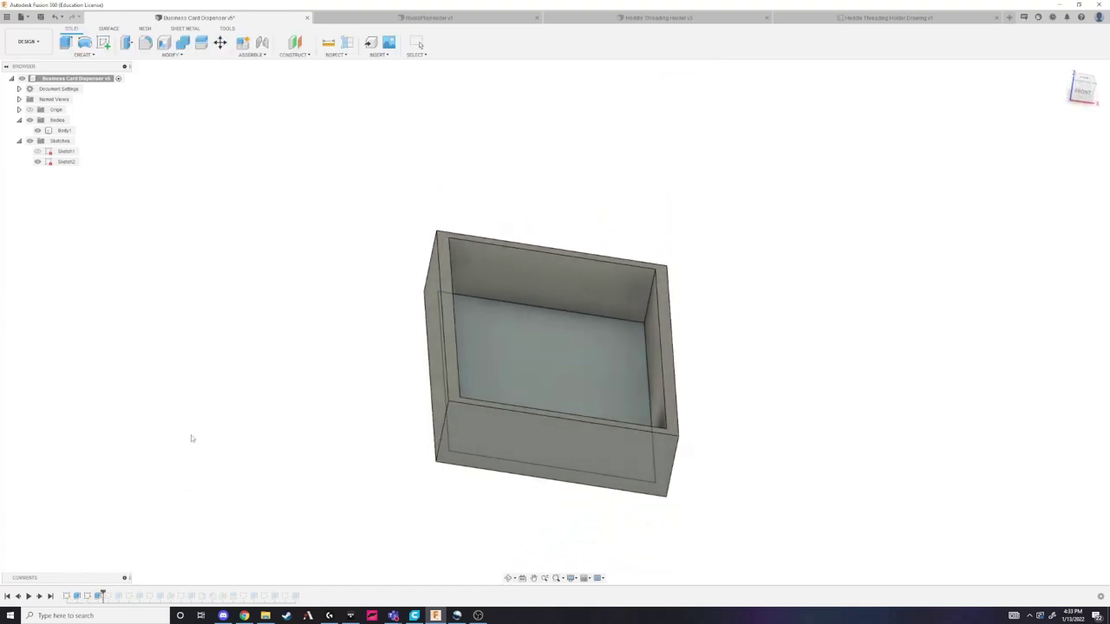
click(40, 162)
click(36, 162)
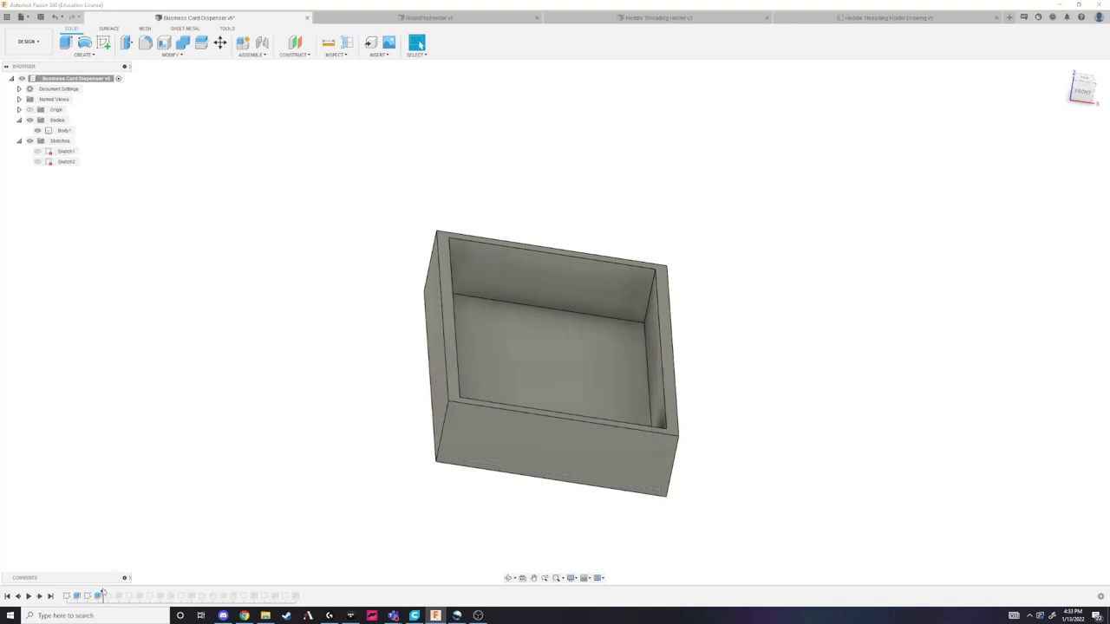
Review Sketch3 on the open box and roll the timeline forward through the extrusion that closes the top
drag(102, 595, 113, 595)
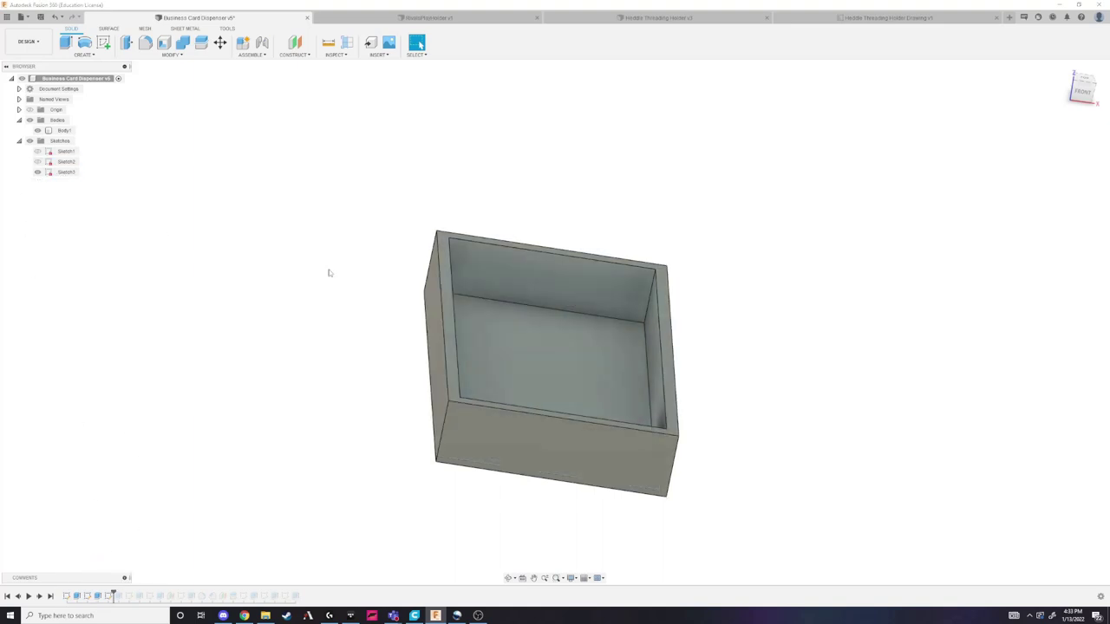
shift+middle_drag(274, 267, 213, 247)
double_click(64, 172)
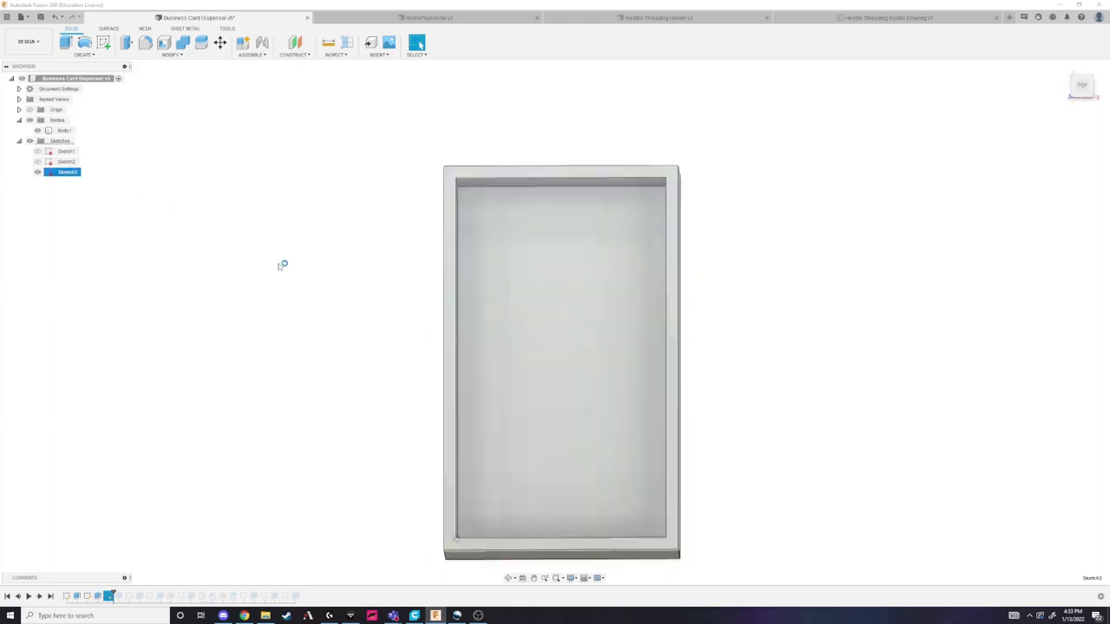
click(675, 43)
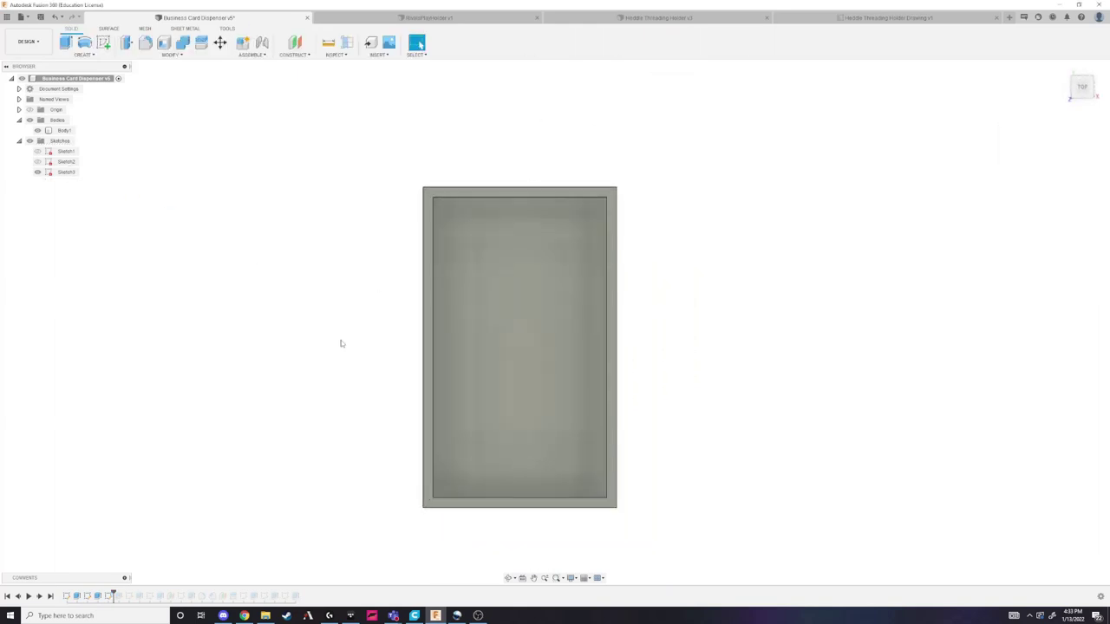
drag(113, 595, 122, 595)
mouse_move(197, 472)
shift+middle_down()
mouse_move(171, 413)
mouse_move(98, 422)
shift+middle_up()
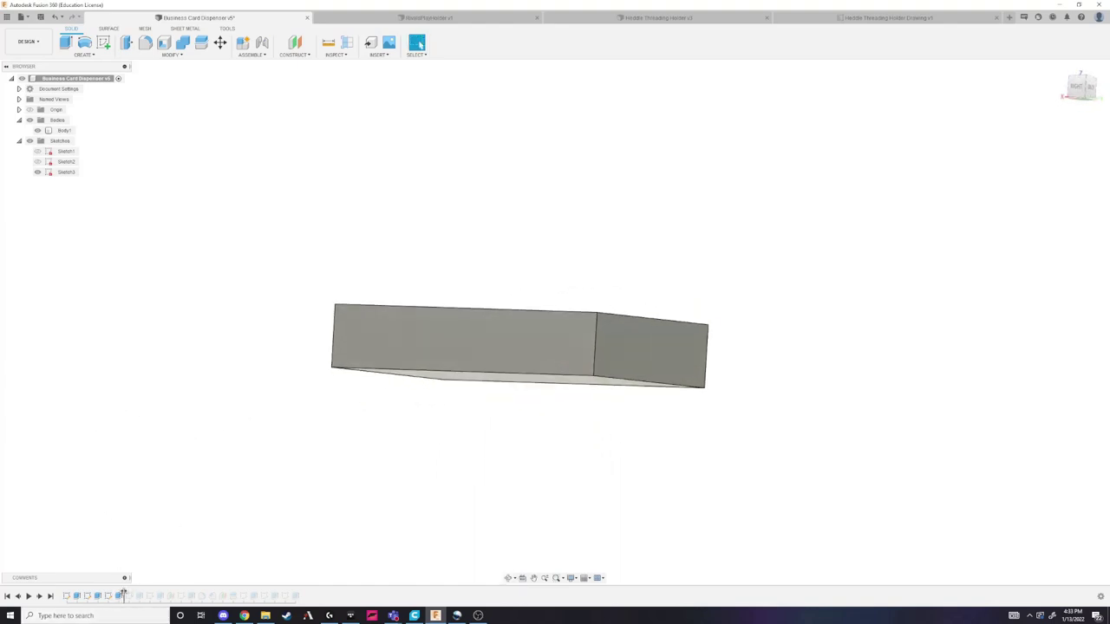
Create a section analysis parallel to the closed box's long side face, cutting through the interior, and hide the analysis
shift+middle_drag(209, 487, 203, 508)
click(408, 347)
click(347, 42)
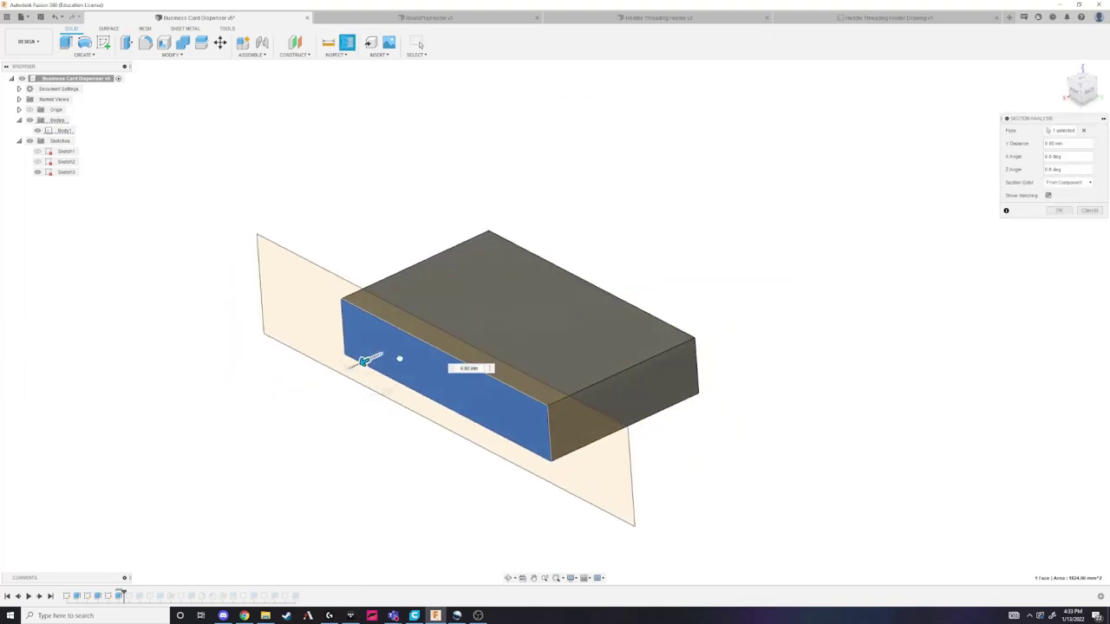
drag(401, 358, 431, 332)
shift+middle_drag(659, 334, 767, 281)
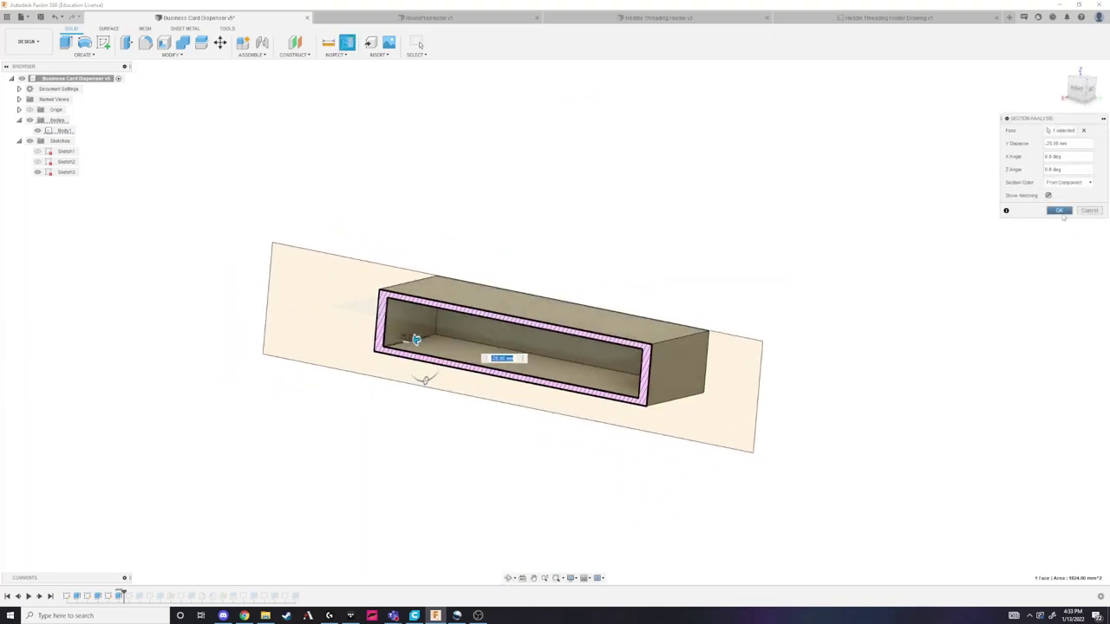
click(1059, 211)
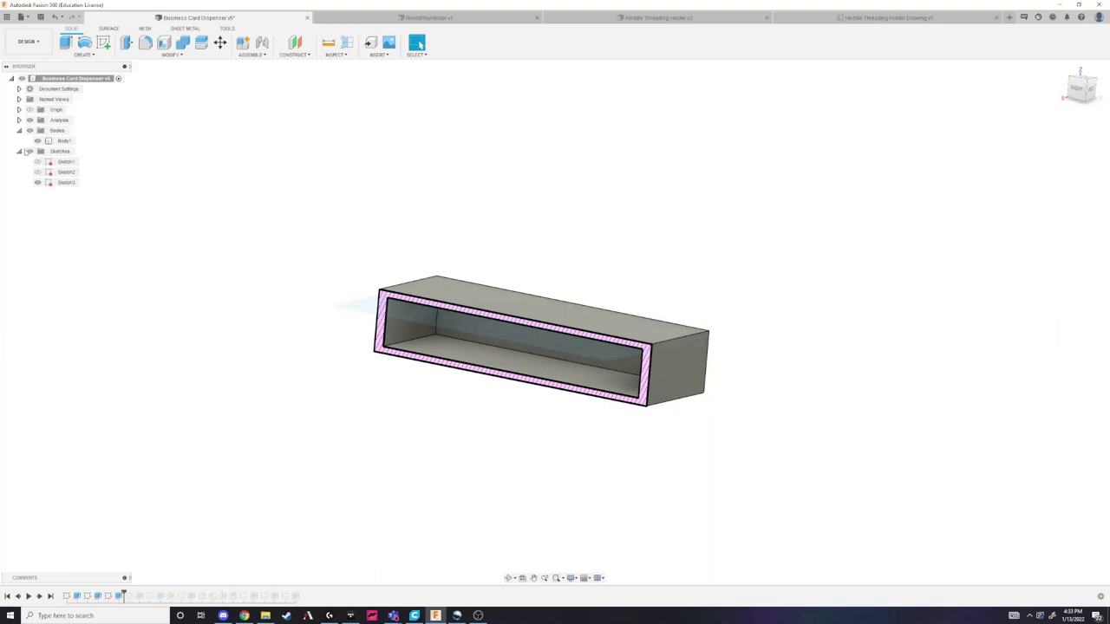
click(20, 121)
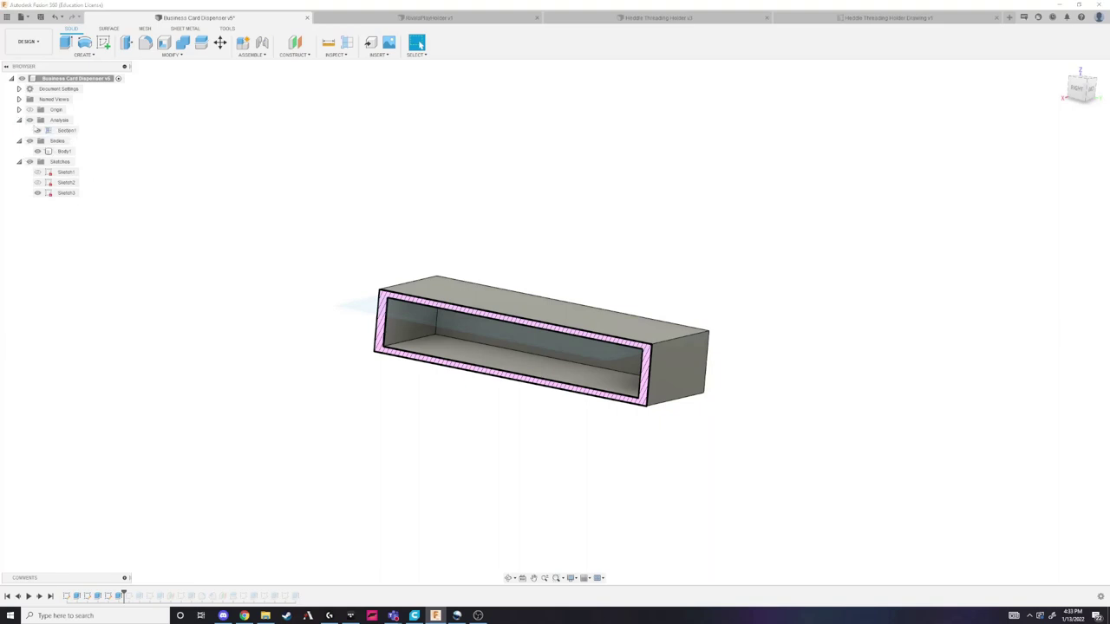
click(29, 120)
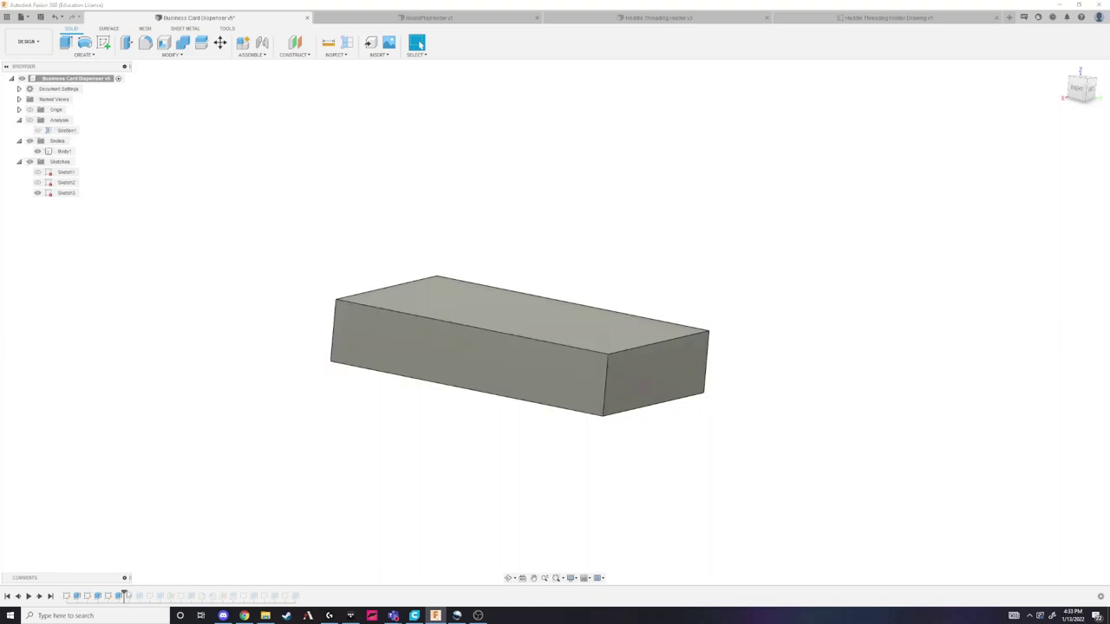
Roll the timeline forward through the card slot cut and rearrange Sketch4's slot dimensions so they are easy to read
drag(122, 592, 143, 593)
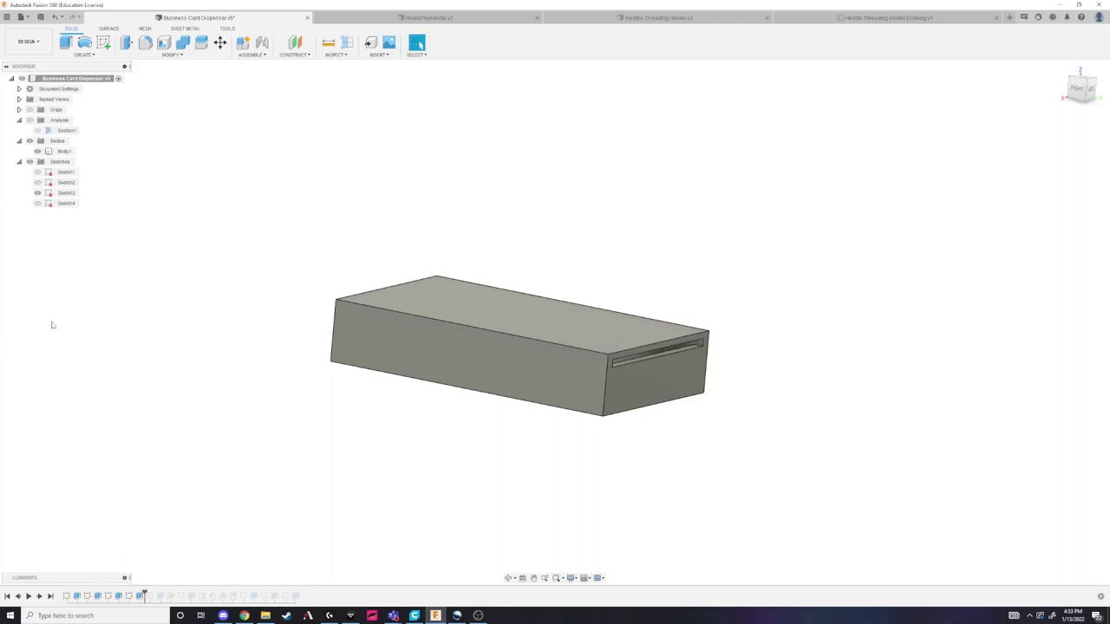
click(66, 203)
double_click(67, 203)
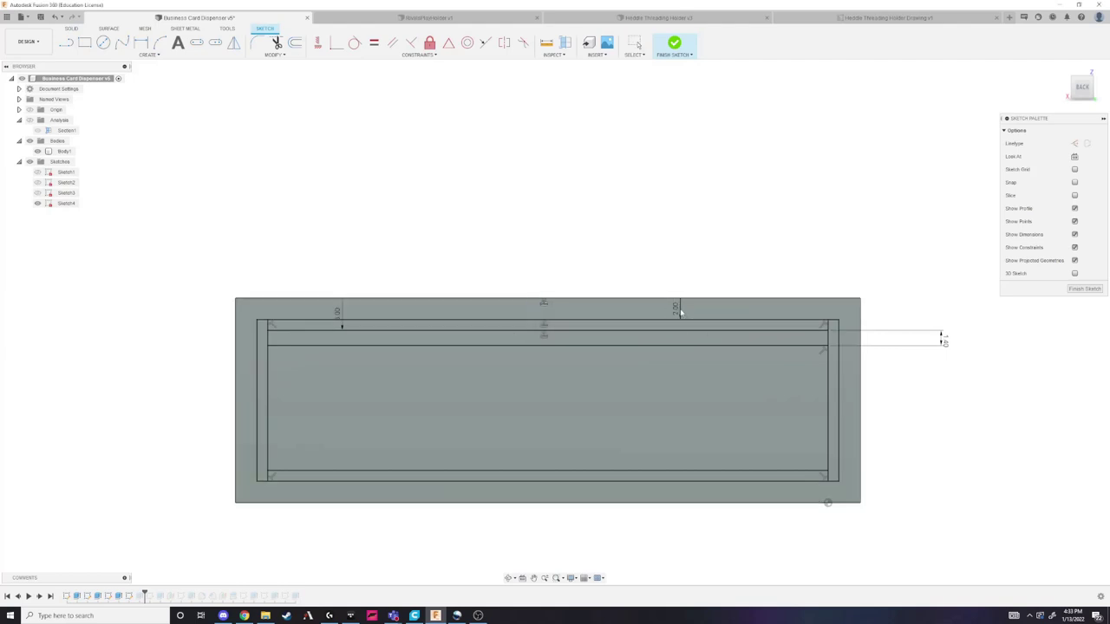
drag(417, 275, 419, 273)
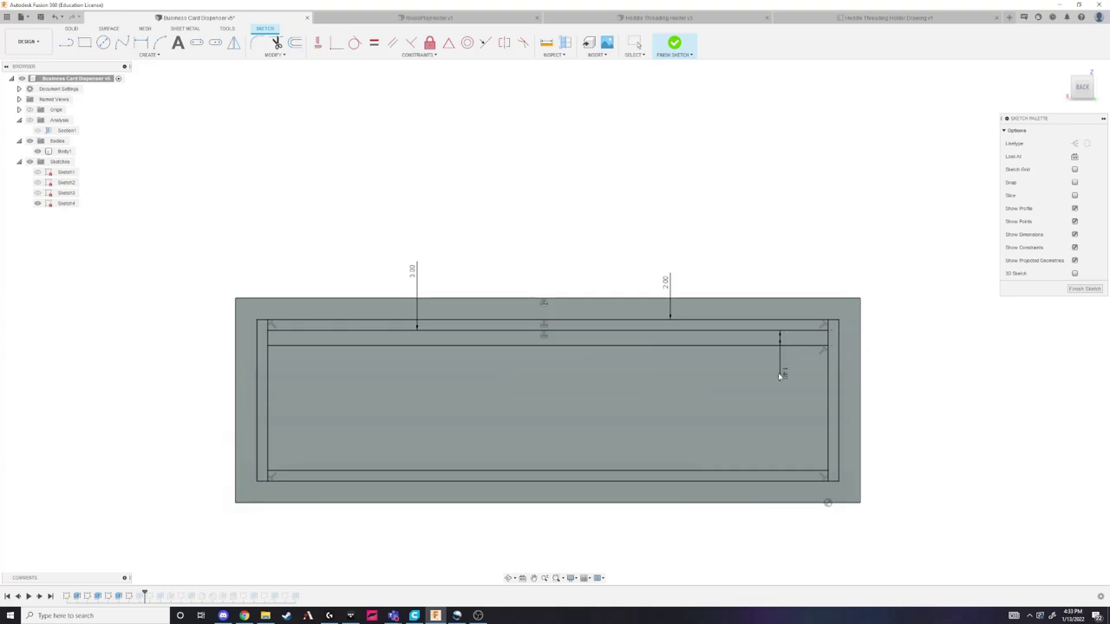
drag(768, 383, 761, 384)
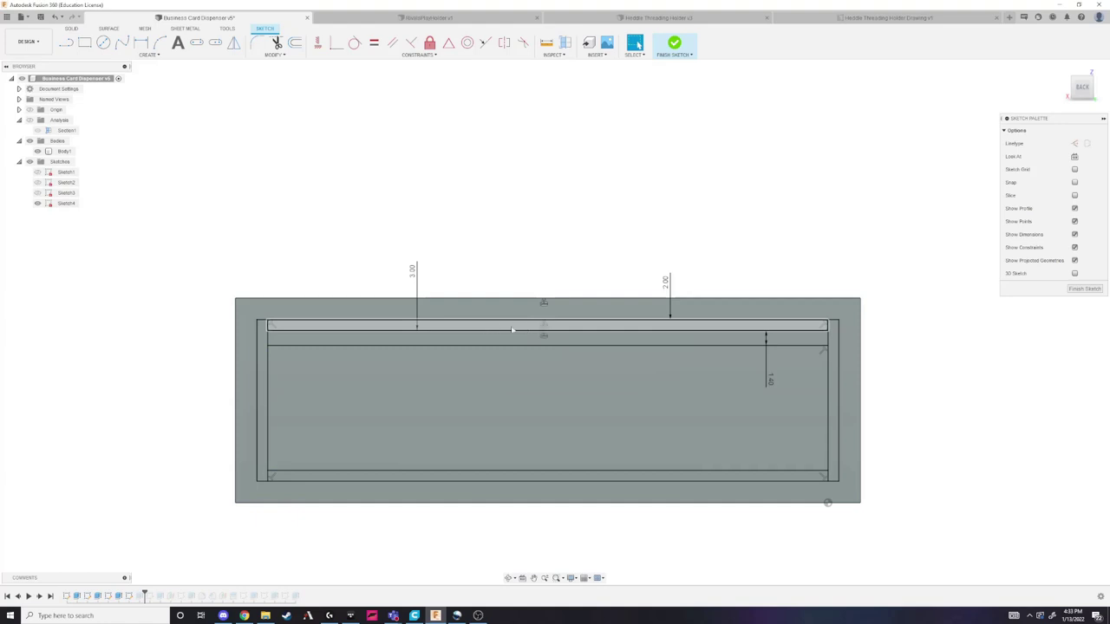
click(1077, 291)
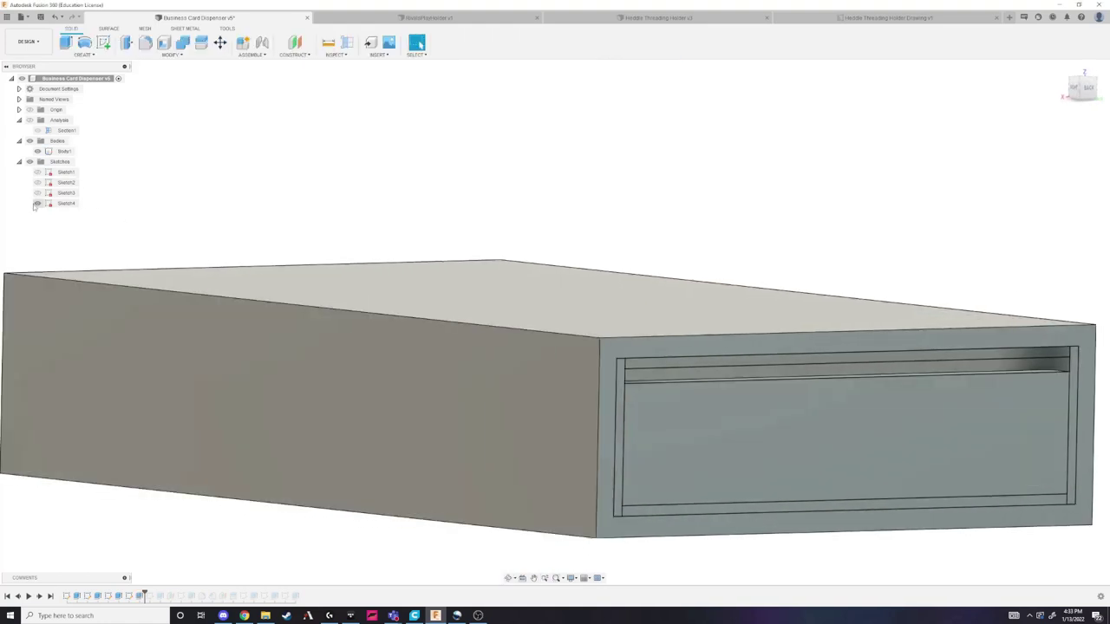
Roll the timeline forward through the cutouts in the box's top face and show their sketch, Sketch5
shift+middle_drag(451, 241, 578, 263)
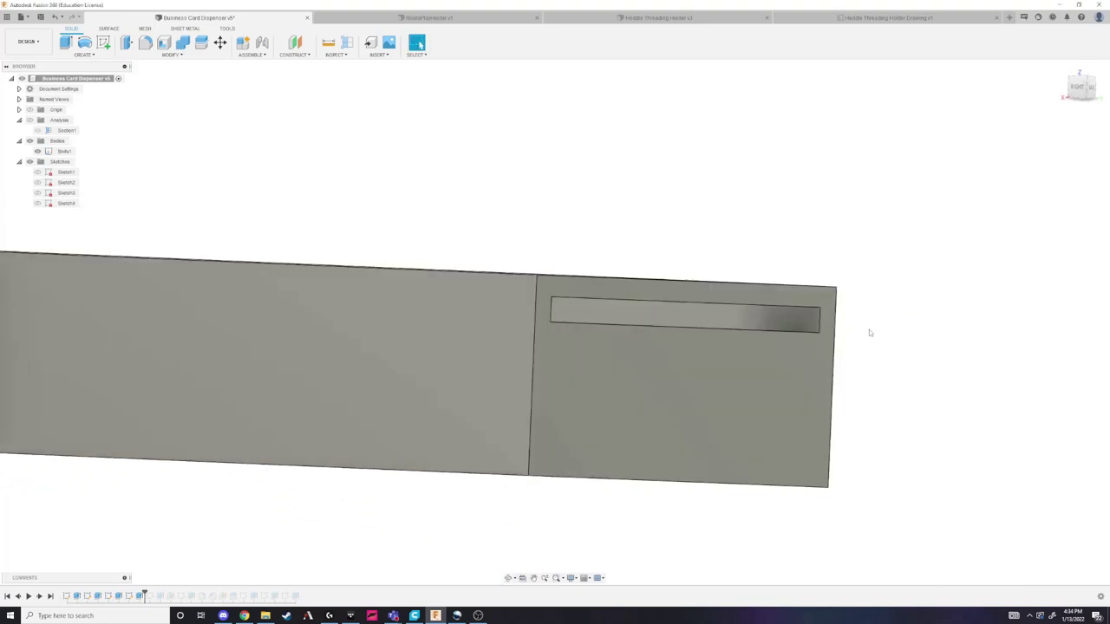
shift+middle_drag(873, 332, 553, 325)
scroll(554, 325, up, 3)
scroll(554, 326, down, 4)
middle_drag(609, 303, 433, 312)
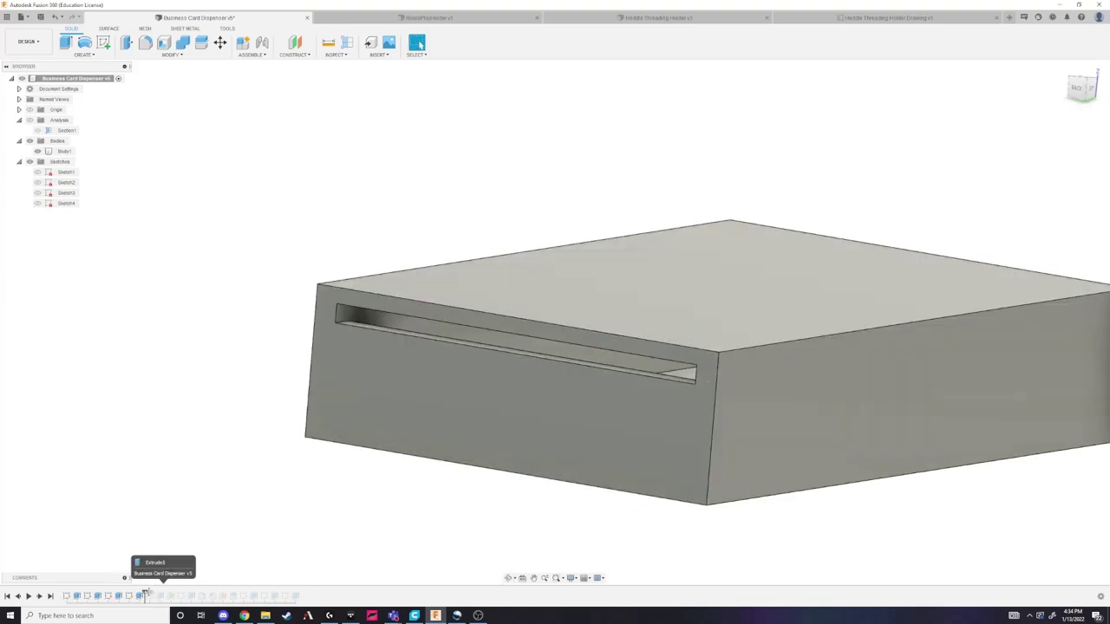
drag(162, 593, 167, 592)
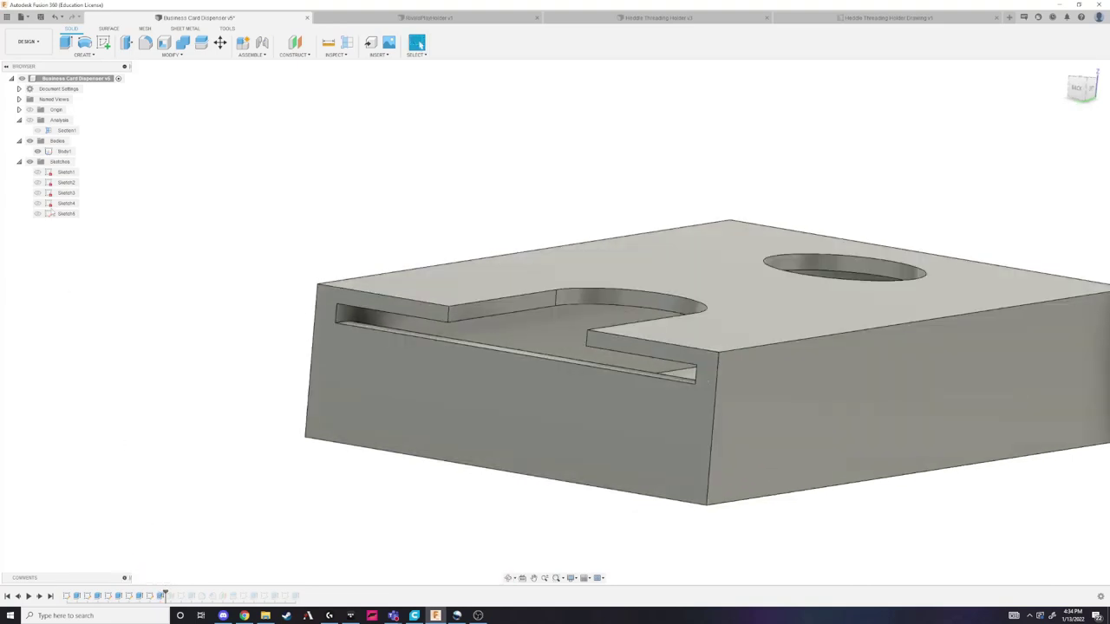
click(37, 214)
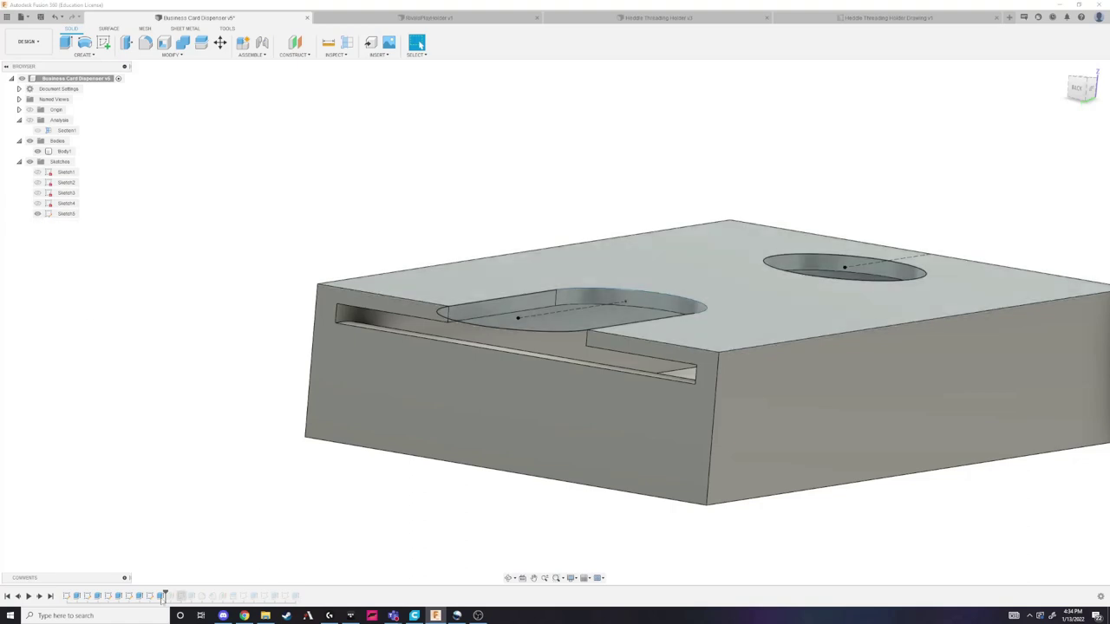
Roll the timeline back to Sketch5 and dimension the centre-to-centre length of its rounded slot at 25 mm
drag(163, 592, 154, 592)
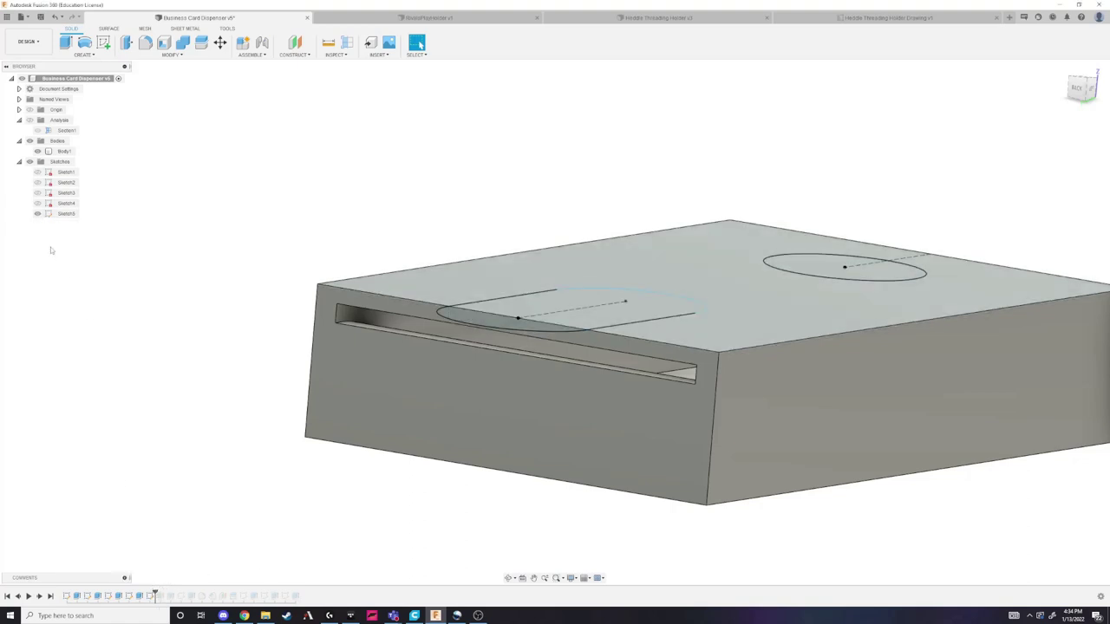
double_click(64, 213)
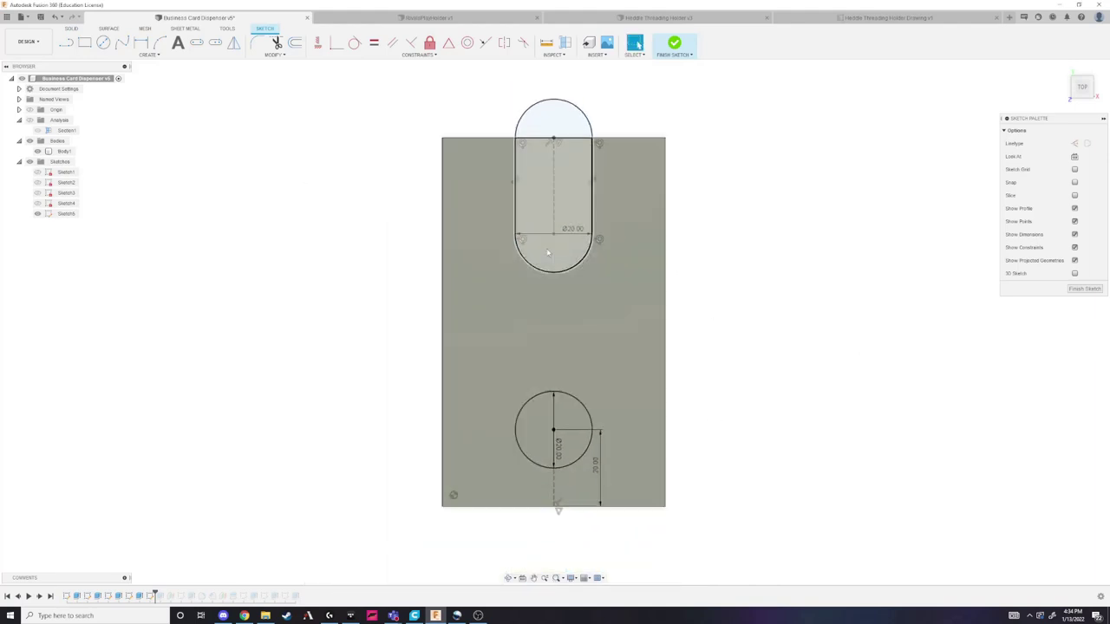
drag(555, 234, 548, 270)
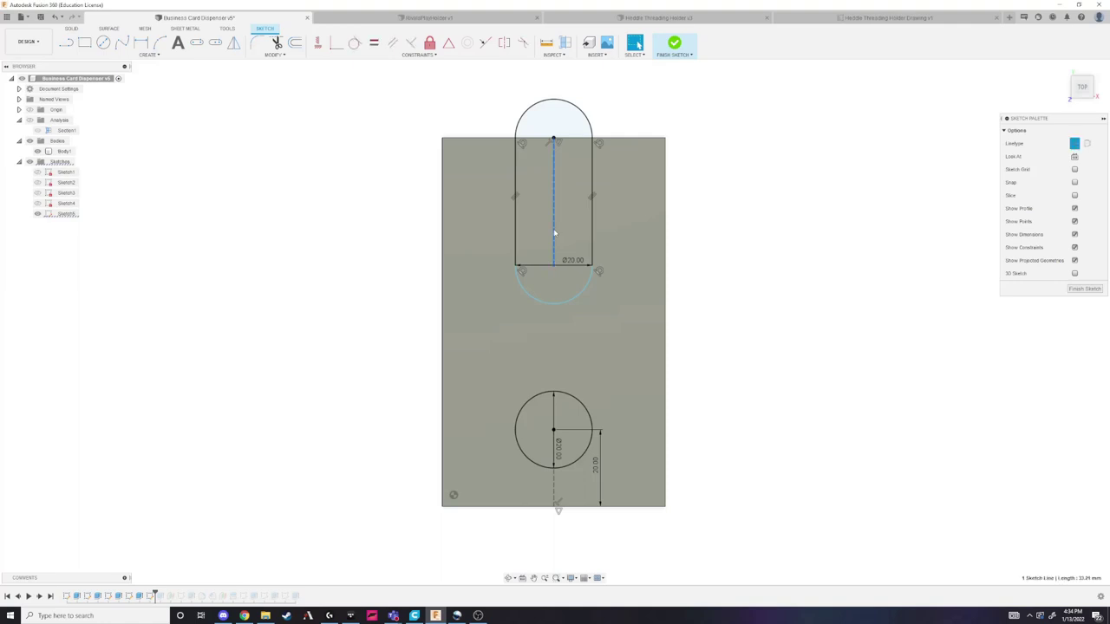
click(604, 227)
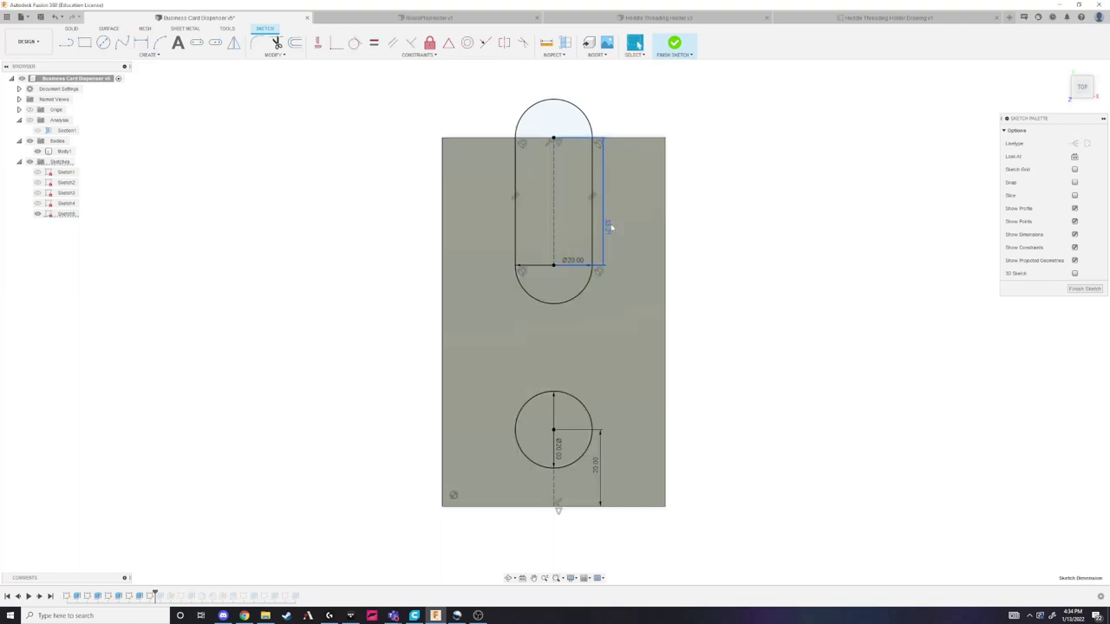
double_click(607, 227)
text(25)
key(Return)
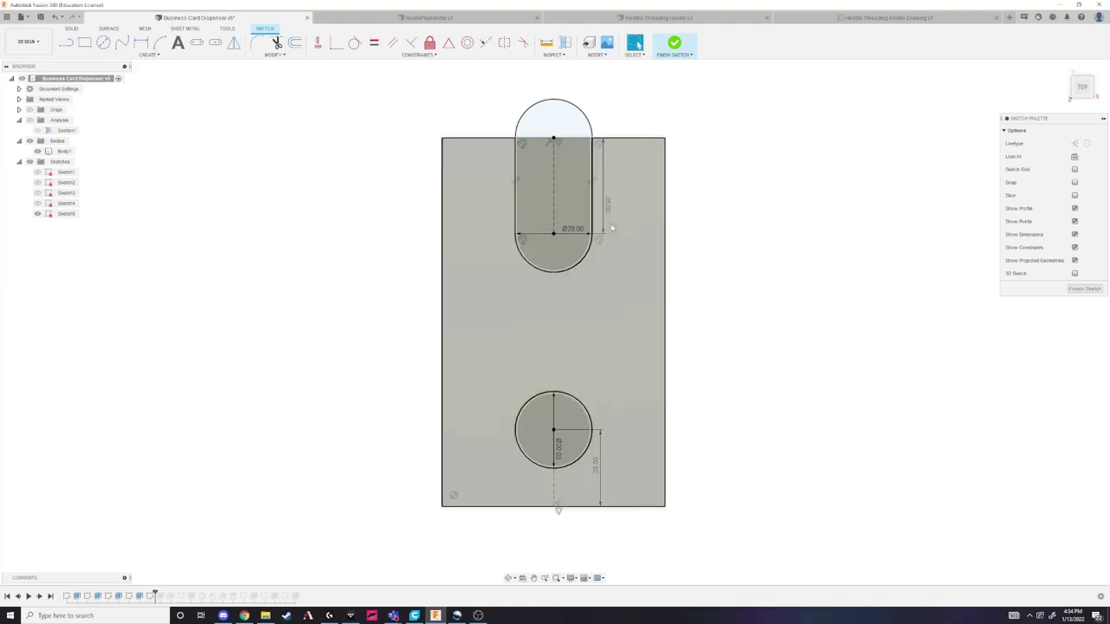
click(676, 45)
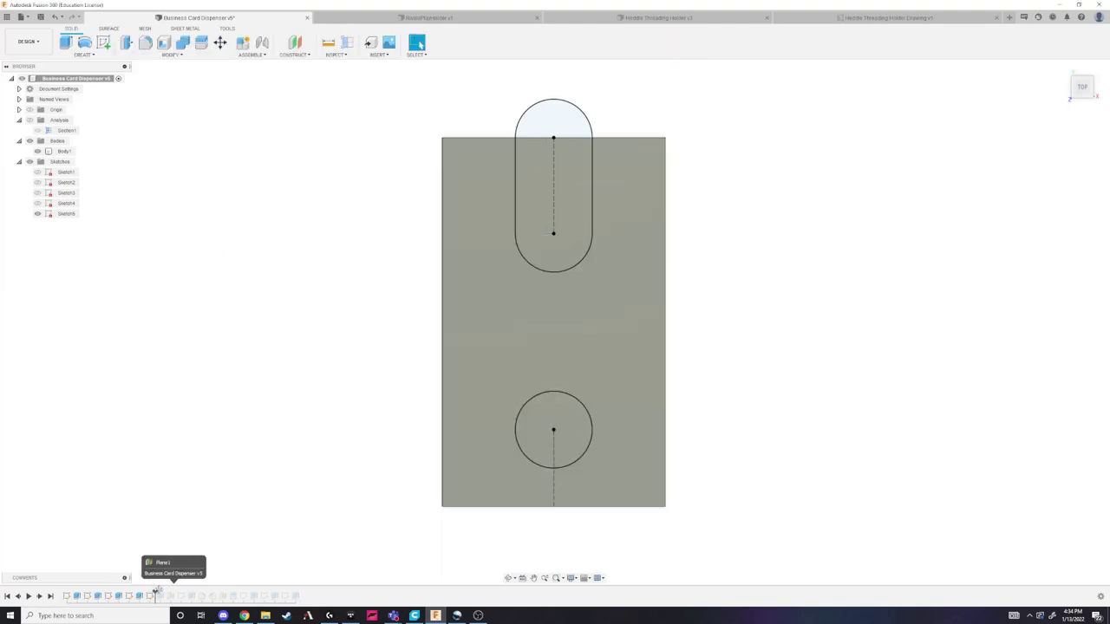
Roll the timeline forward through the top cutouts and the construction planes, and select Plane1
drag(156, 596, 166, 596)
scroll(315, 359, up, 10)
scroll(344, 390, down, 10)
shift+middle_drag(394, 305, 413, 301)
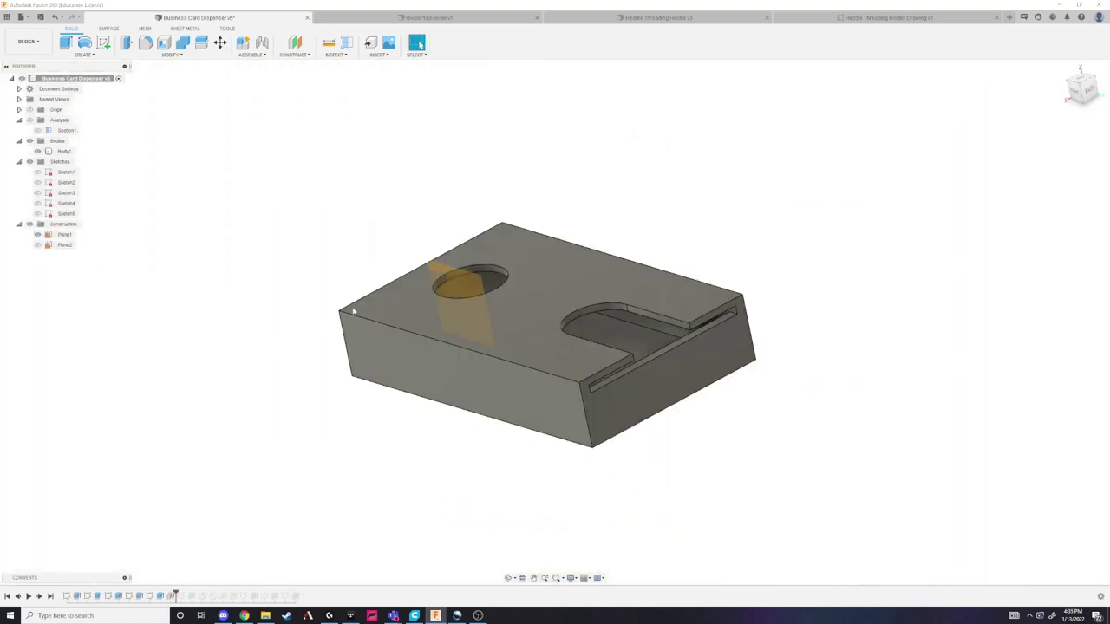
click(466, 289)
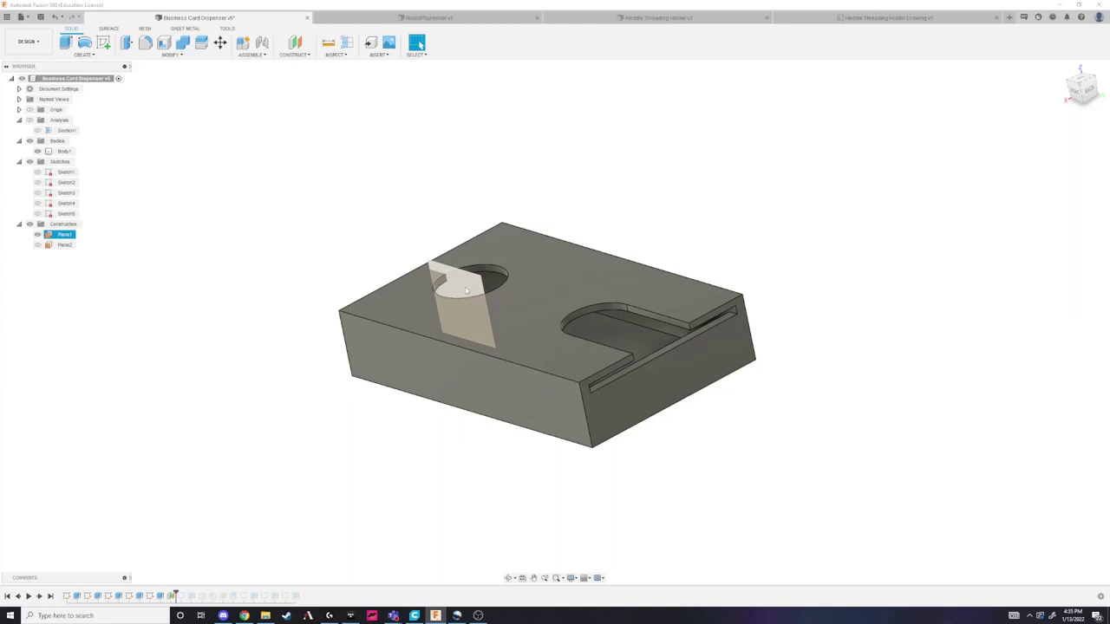
Delete the Section1 section analysis and roll the timeline forward to include Sketch6, the arched profile
click(243, 278)
key(Delete)
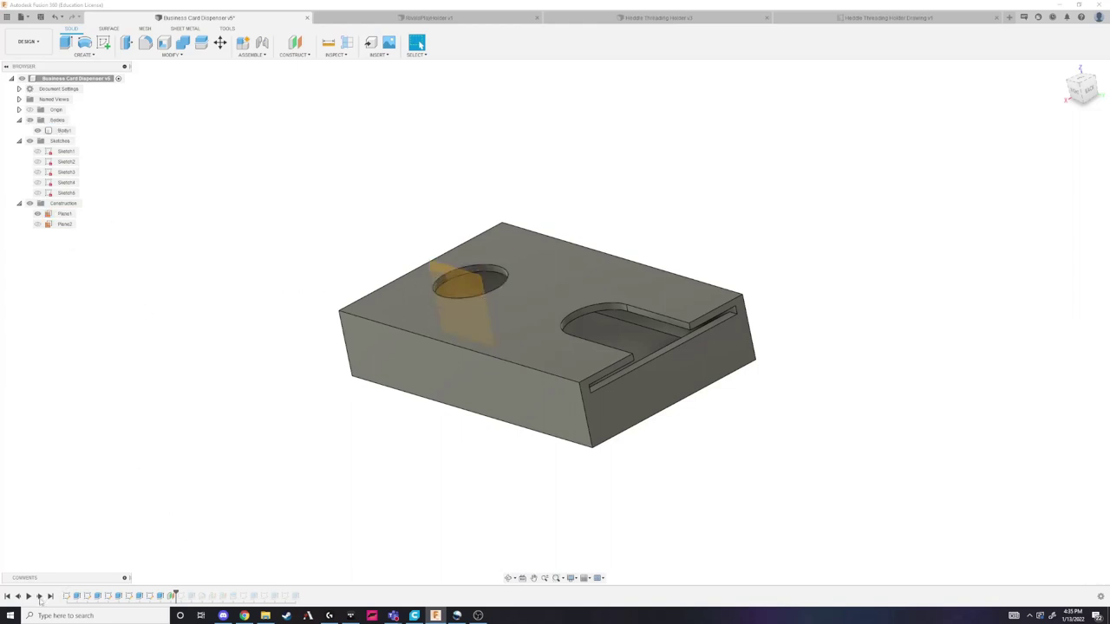
click(182, 596)
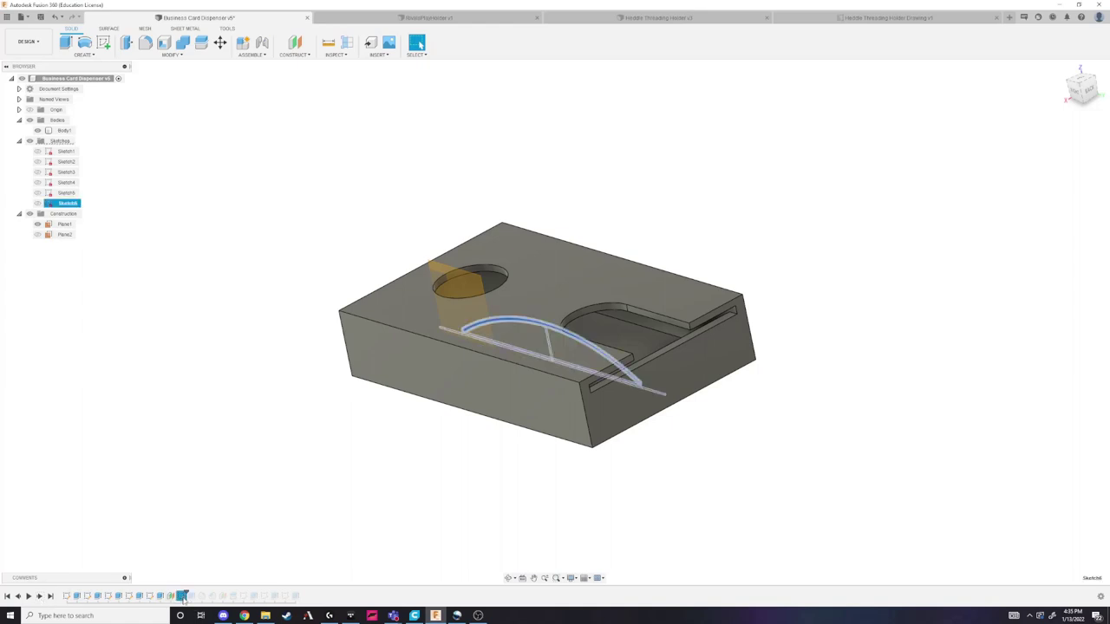
shift+middle_drag(351, 355, 451, 300)
shift+middle_drag(626, 337, 539, 360)
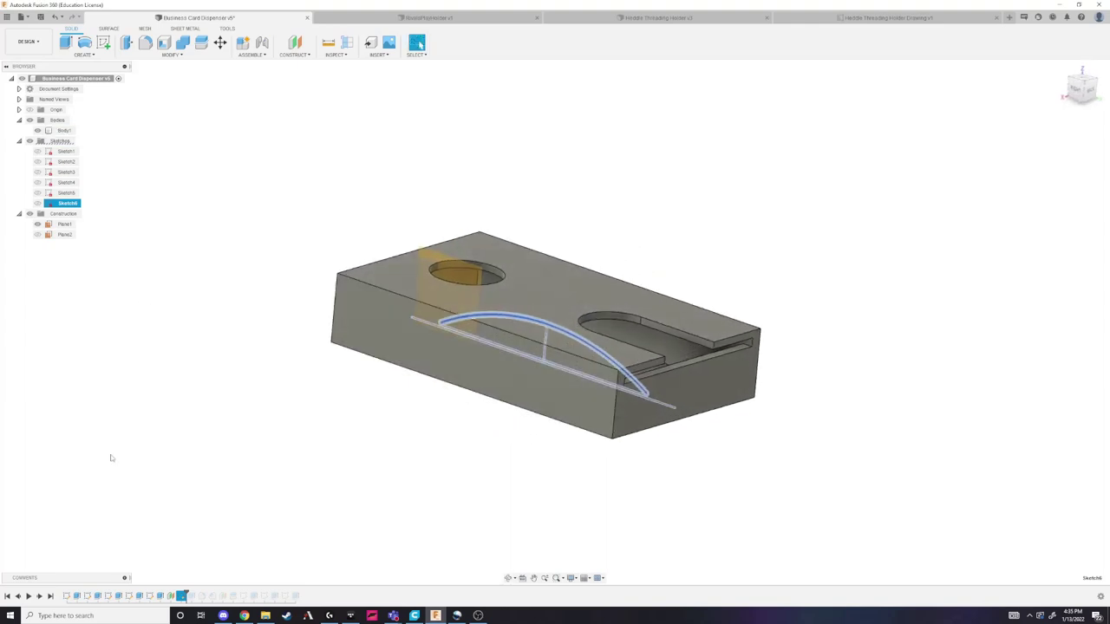
Roll the timeline forward through the arched extrusion, view Body2 on its own, and leave only Body1 shown
click(39, 597)
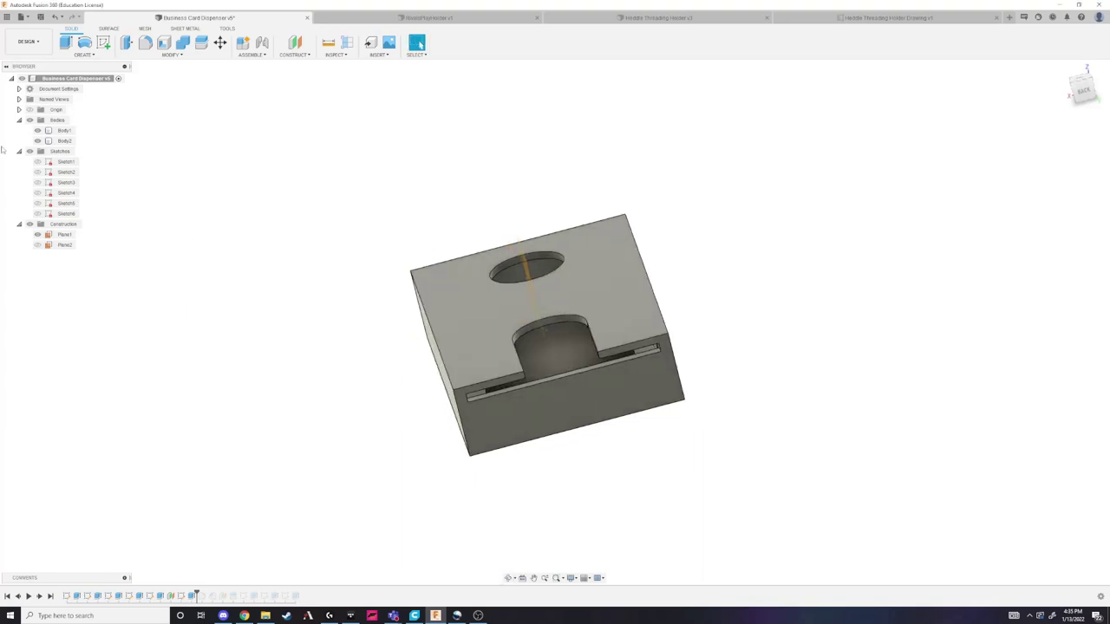
click(37, 130)
shift+middle_drag(263, 262, 301, 252)
click(38, 140)
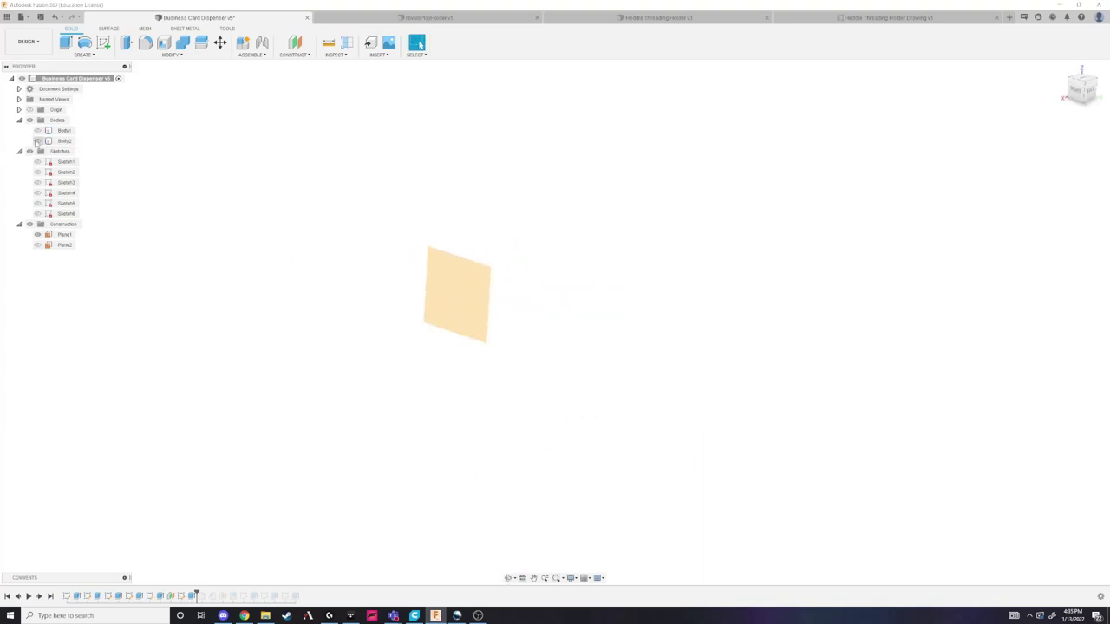
click(37, 140)
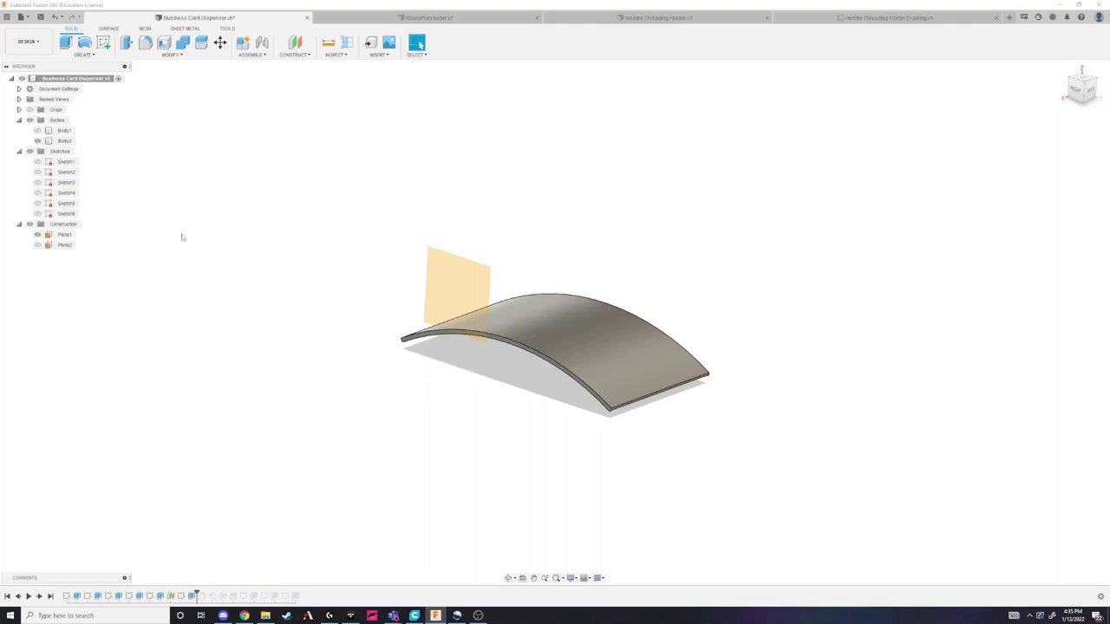
click(37, 141)
click(38, 130)
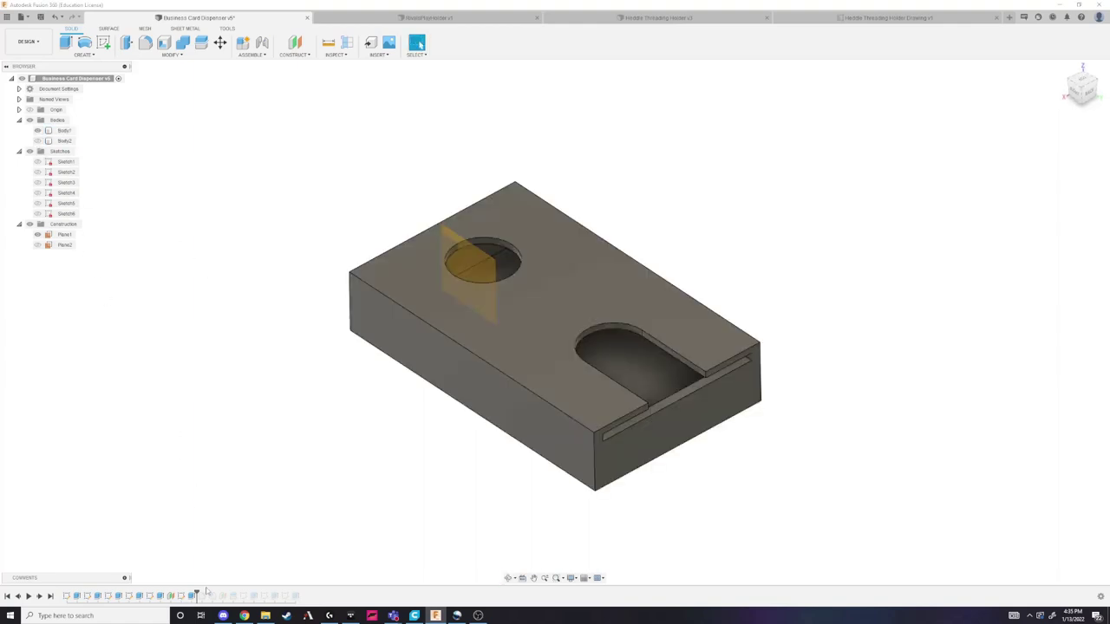
Roll the timeline forward through the corner fillets and the edge chamfers, and hide Plane1
drag(207, 594, 210, 596)
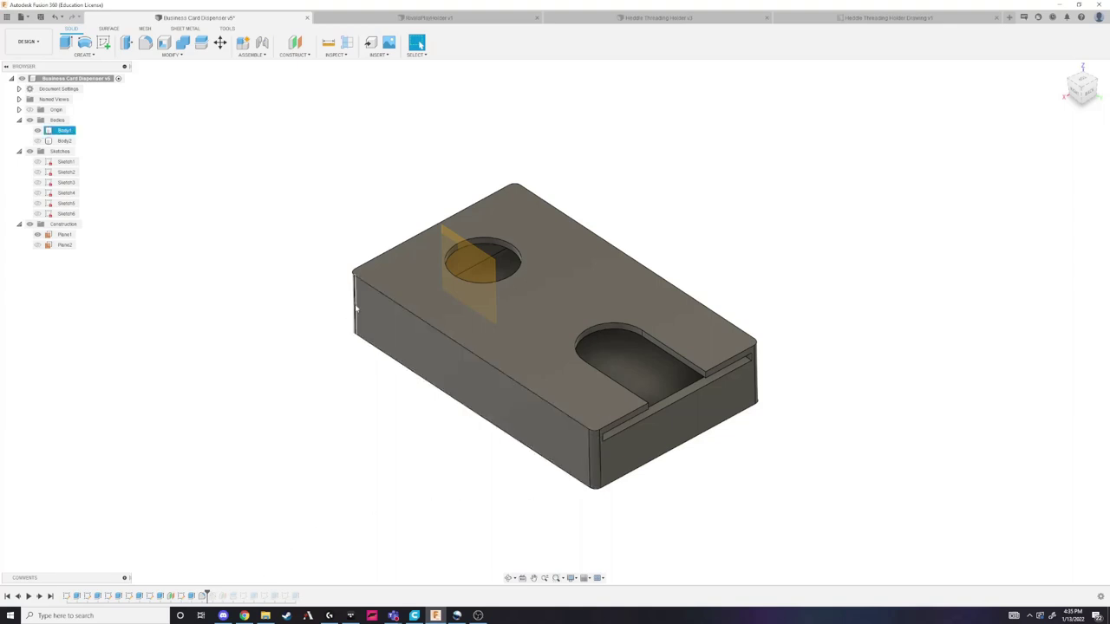
drag(207, 594, 218, 596)
shift+middle_drag(407, 467, 390, 452)
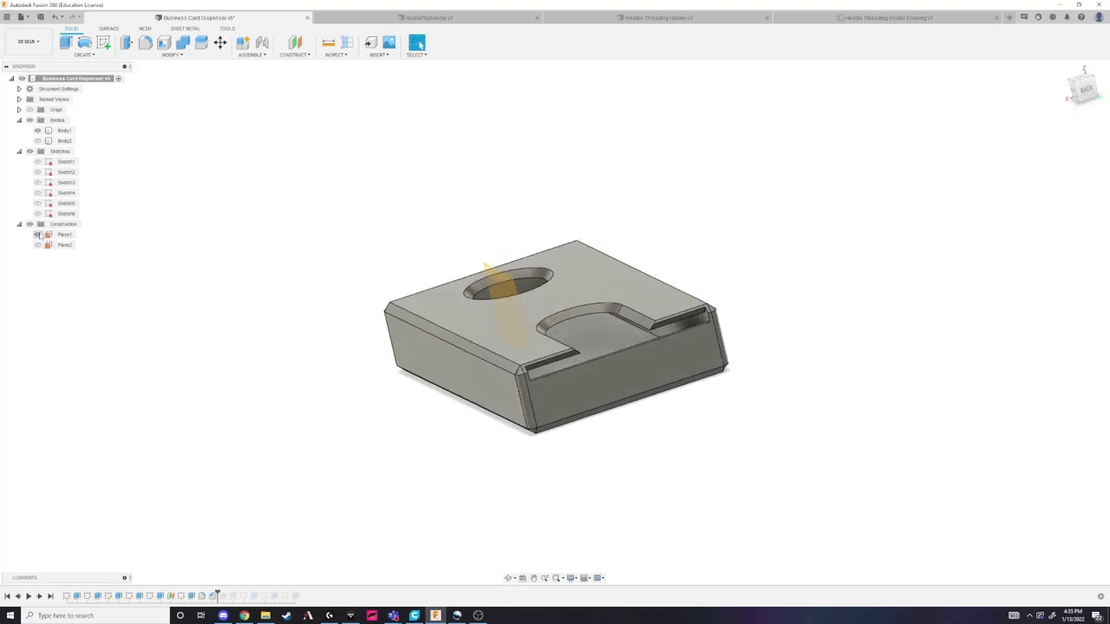
shift+middle_drag(236, 326, 258, 330)
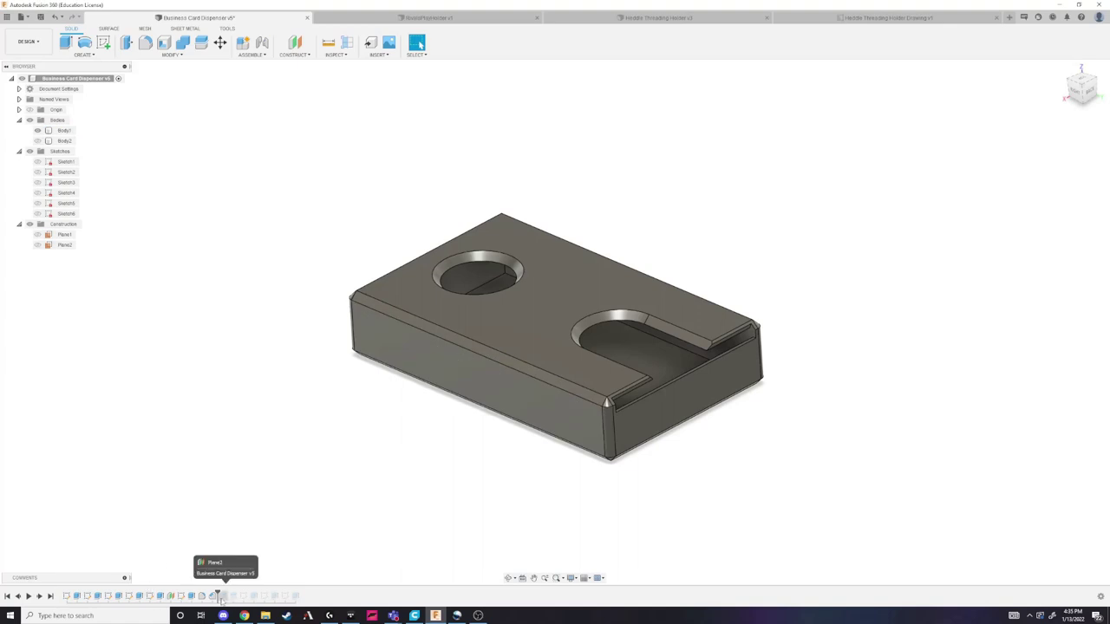
Roll the timeline forward through Plane2 and examine where the plane lies near the box's upper edge
drag(220, 601, 229, 600)
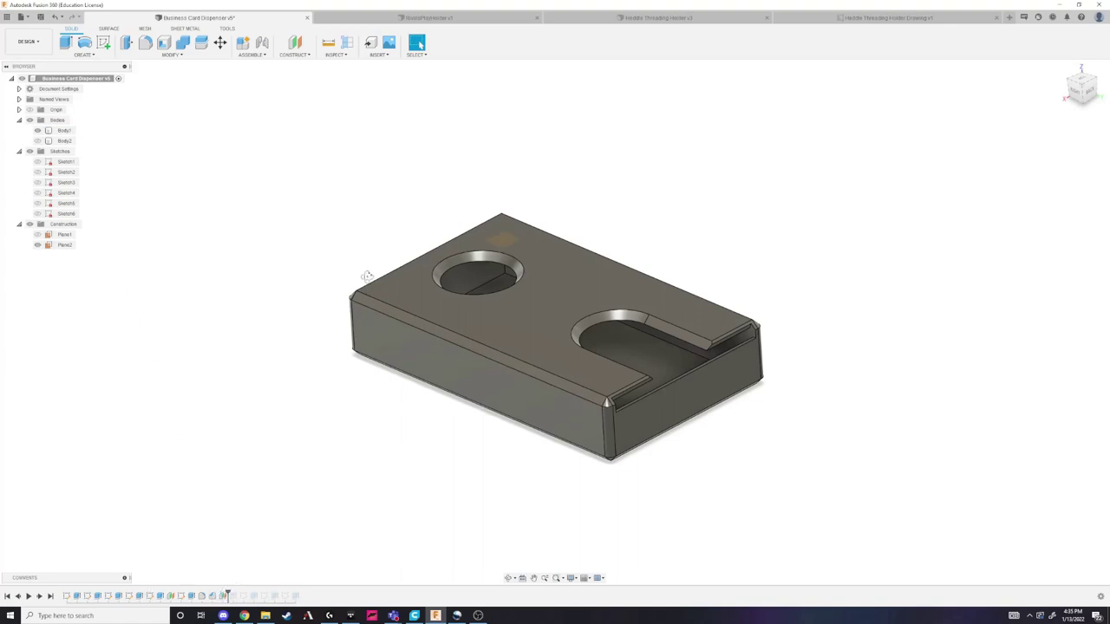
shift+middle_drag(371, 273, 542, 292)
scroll(546, 311, down, 3)
scroll(545, 311, up, 1)
scroll(674, 342, up, 2)
scroll(676, 370, down, 1)
scroll(664, 359, up, 4)
middle_drag(501, 253, 540, 283)
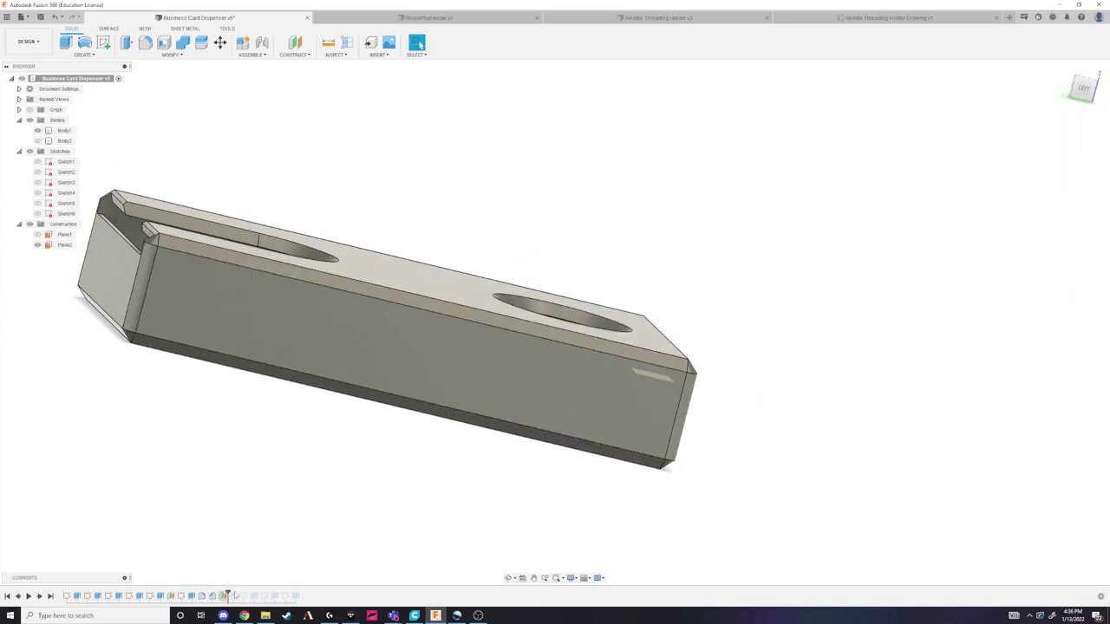
click(656, 384)
shift+middle_drag(656, 384, 669, 414)
scroll(605, 379, up, 5)
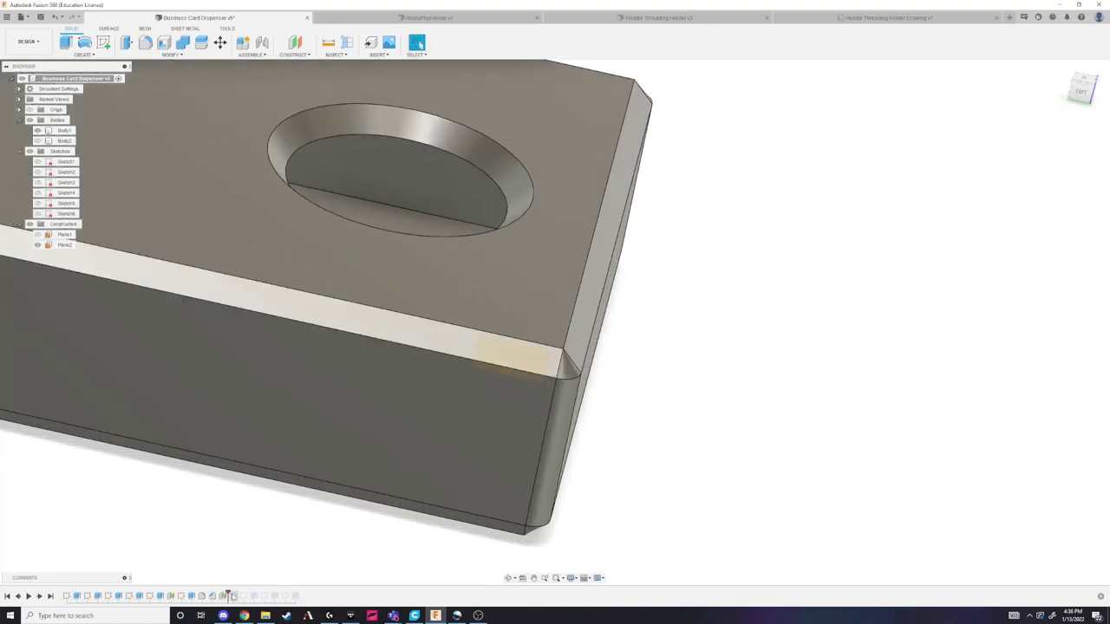
Roll the timeline forward through the body split at Plane2 and hide Body1 to view the lid, Body3, alone
drag(229, 596, 239, 596)
shift+middle_drag(604, 461, 598, 430)
middle_drag(599, 430, 810, 471)
scroll(812, 470, down, 2)
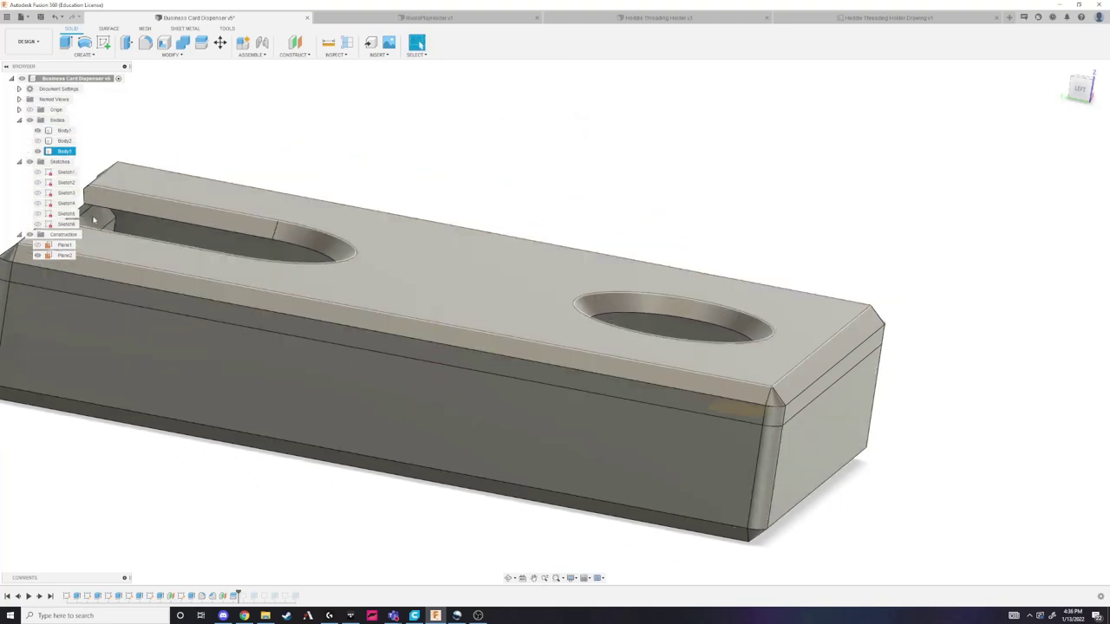
click(37, 130)
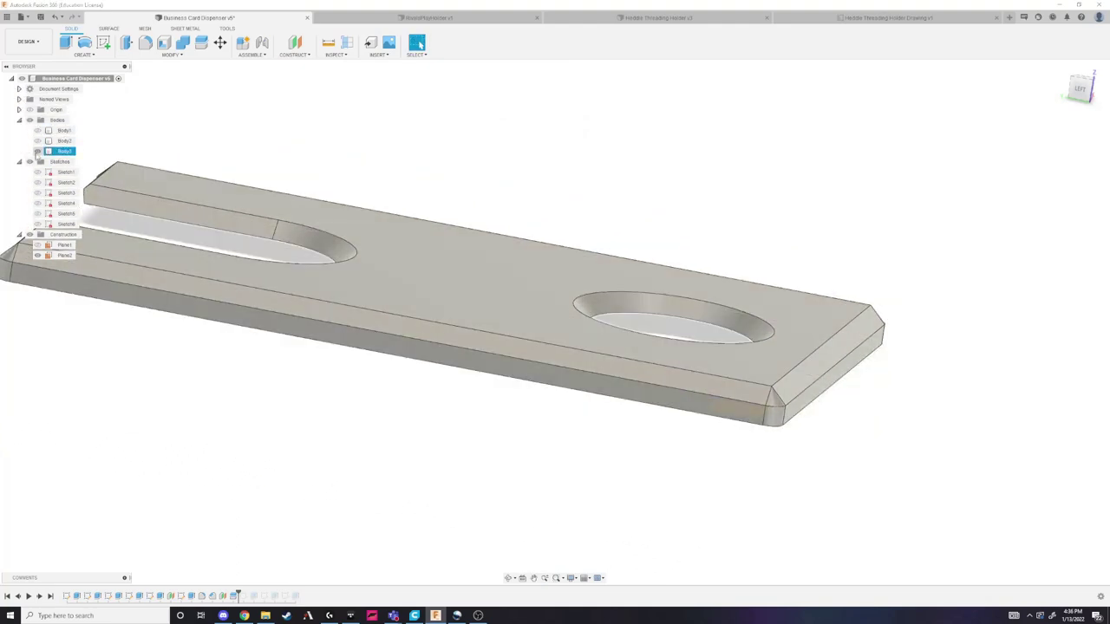
shift+middle_drag(365, 382, 844, 370)
scroll(390, 258, down, 2)
key(Escape)
Show Body1 again, examine the inside of the tray with Body3 hidden, and restore Body3
click(37, 151)
click(38, 151)
click(38, 131)
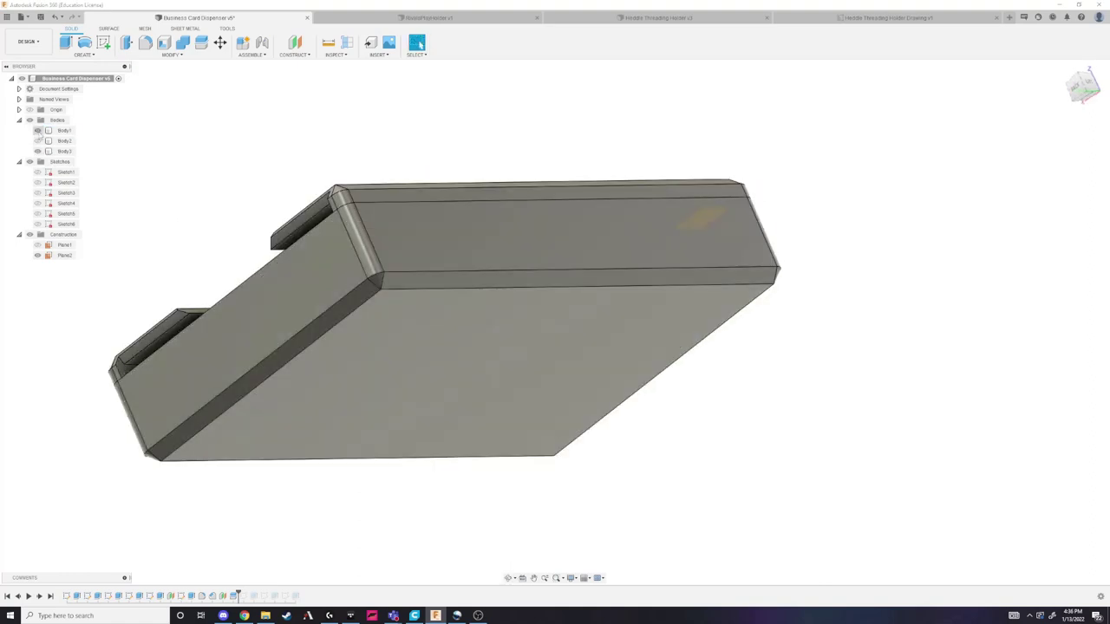
click(38, 151)
shift+middle_drag(392, 169, 439, 303)
shift+middle_drag(395, 199, 408, 173)
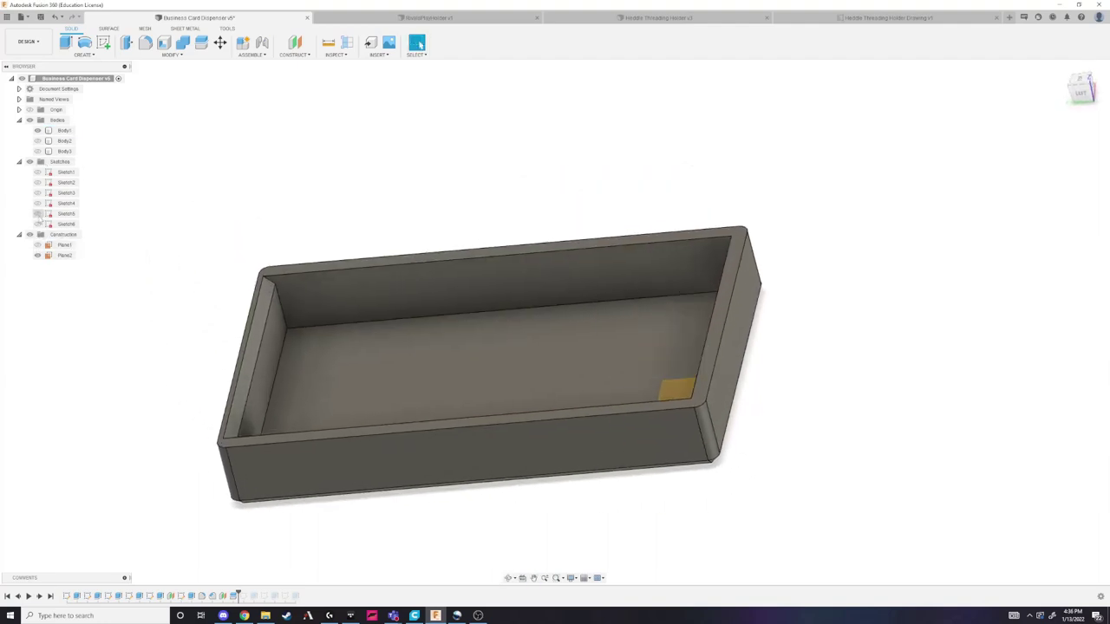
click(37, 151)
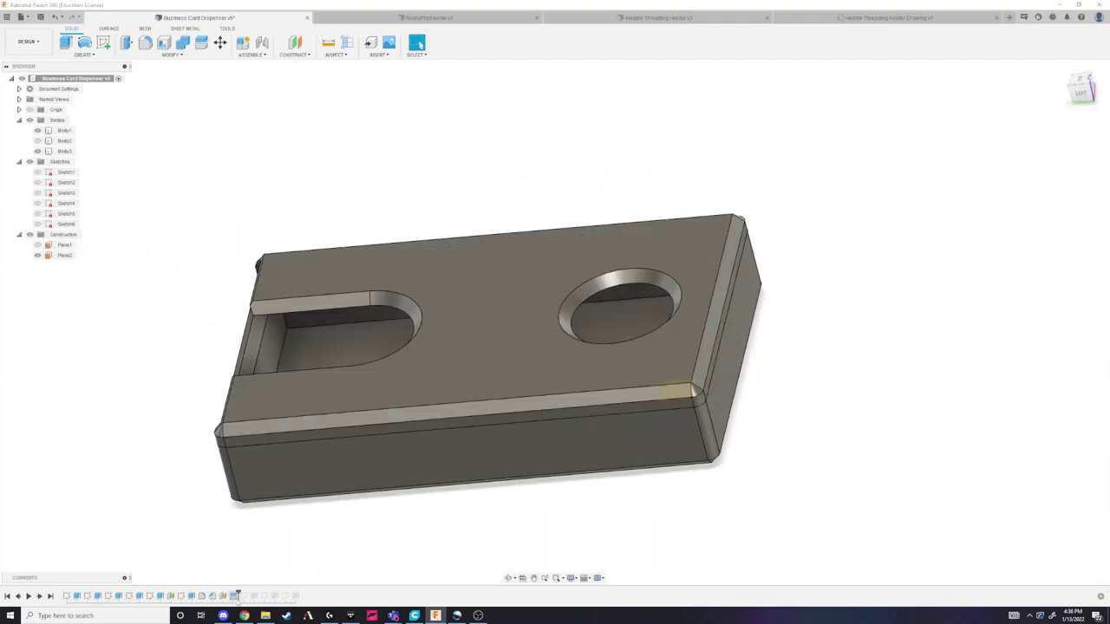
Roll the timeline forward to Sketch7, show it, and rearrange its 2.00 offset dimensions so they are easy to read
drag(237, 597, 248, 596)
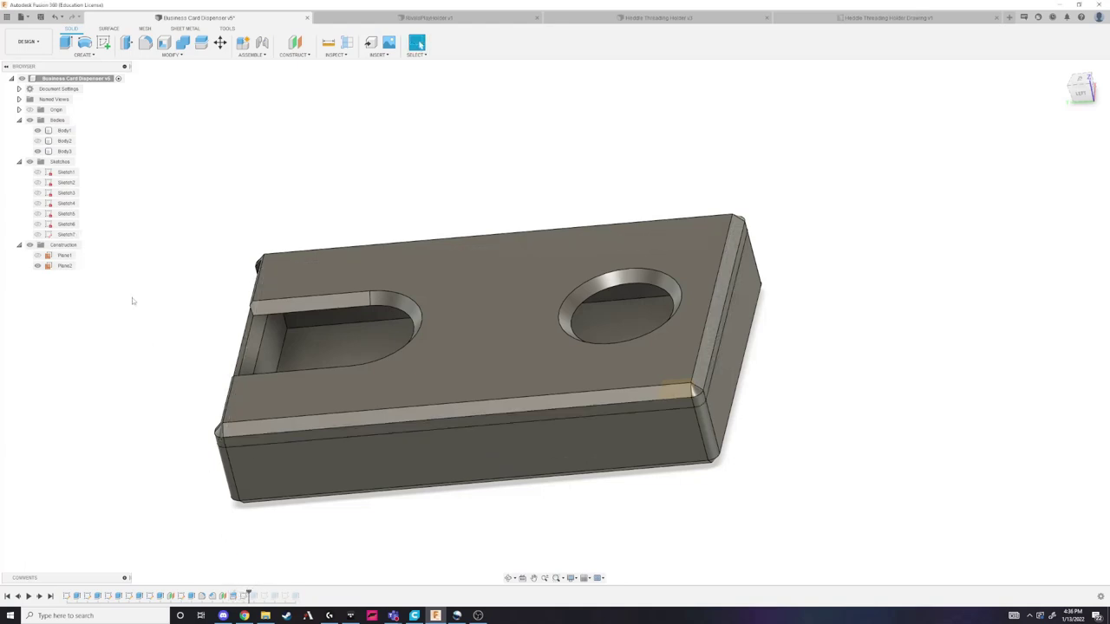
click(37, 234)
shift+middle_drag(395, 248, 533, 181)
double_click(65, 235)
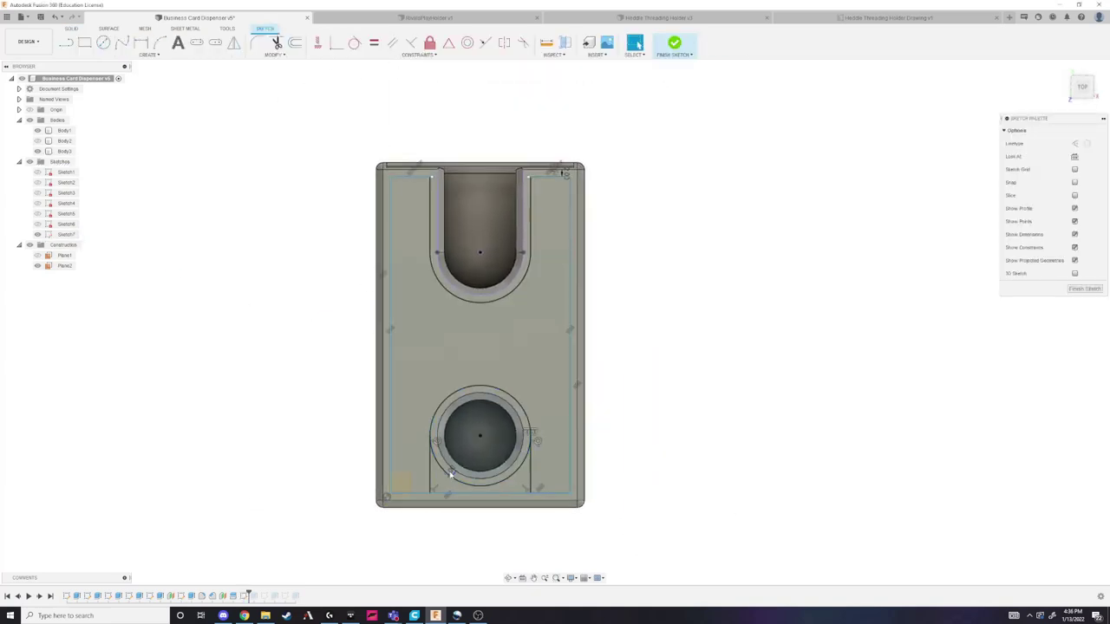
click(450, 473)
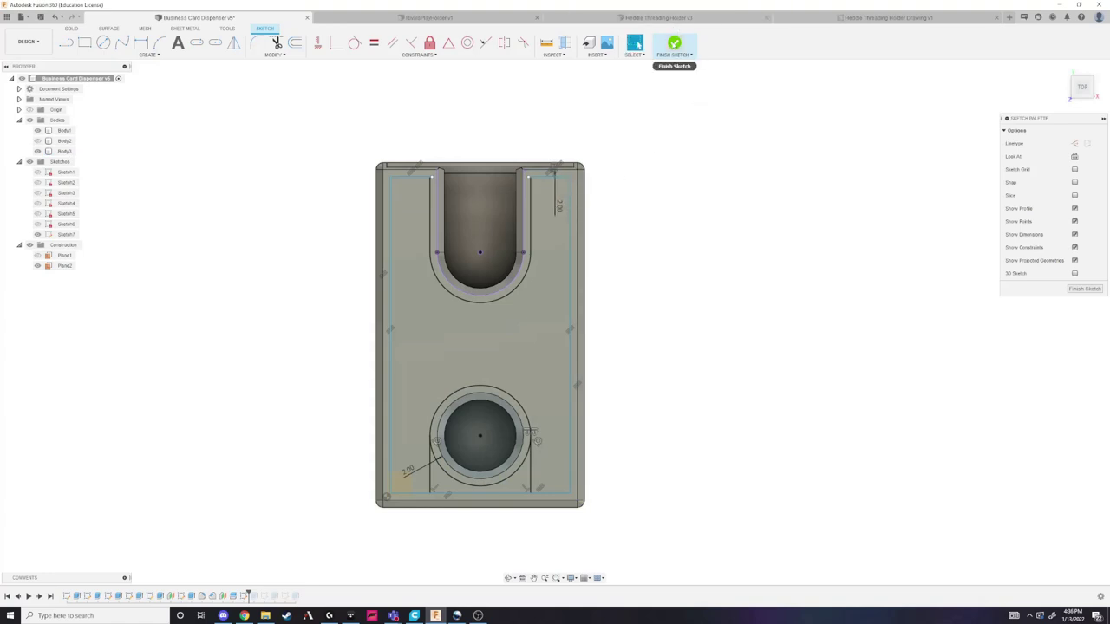
click(674, 43)
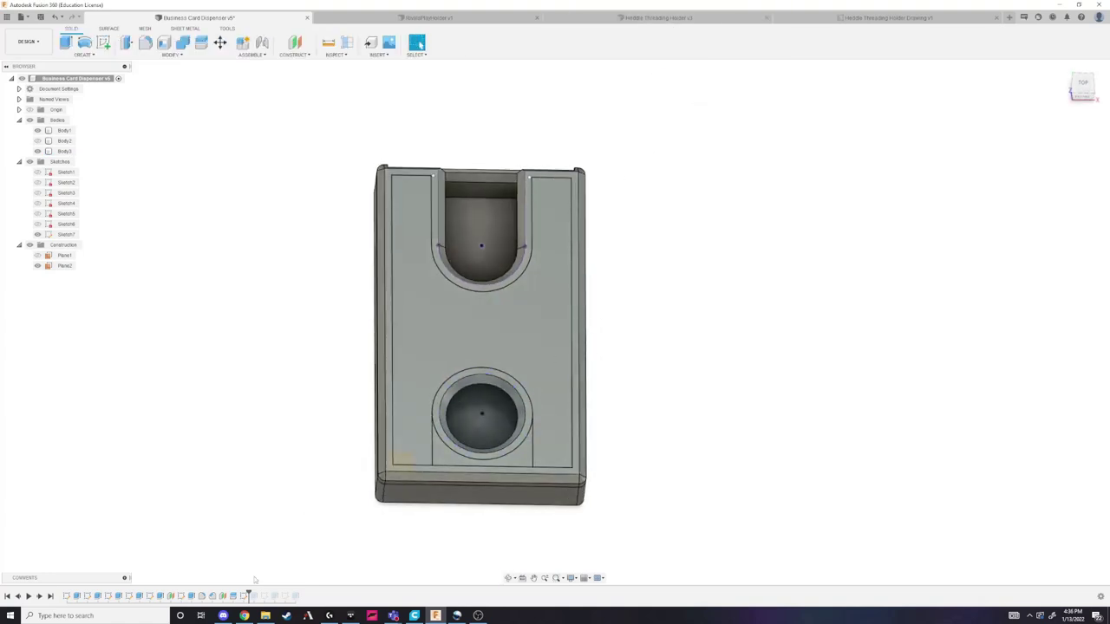
Roll the timeline forward through the shallow recess cut from Sketch7 in the lid's top face
drag(249, 592, 259, 593)
shift+middle_drag(370, 488, 368, 462)
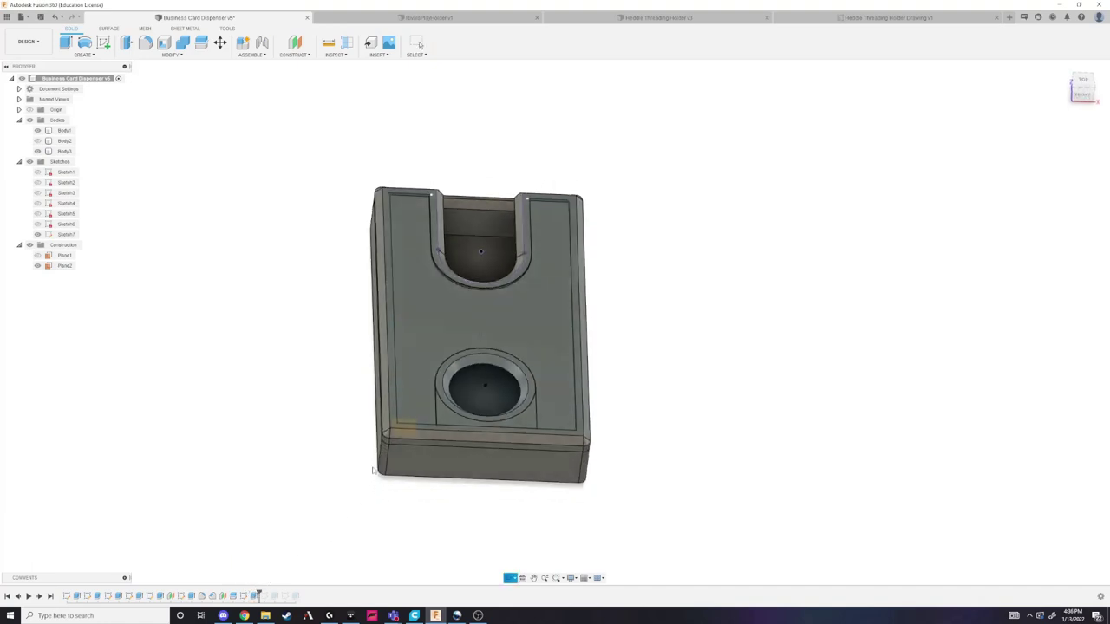
shift+middle_drag(260, 321, 339, 425)
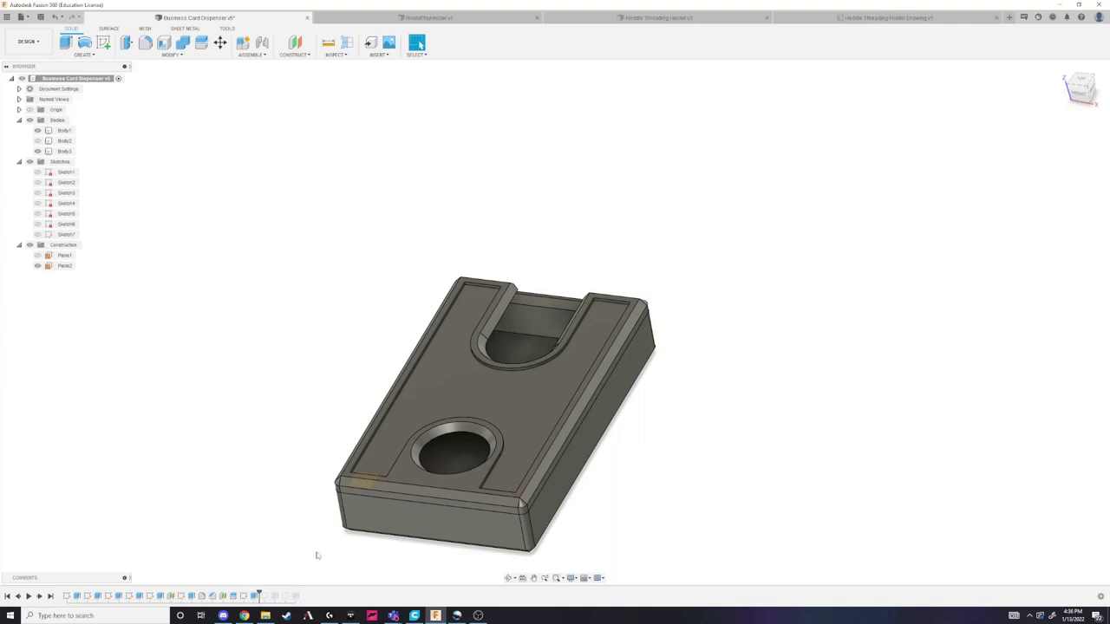
Roll the timeline forward to Sketch8 on the box's underside and review its rectangle in the sketch
drag(259, 593, 269, 593)
mouse_move(303, 537)
shift+middle_down()
mouse_move(332, 457)
mouse_move(320, 416)
mouse_move(340, 333)
shift+middle_up()
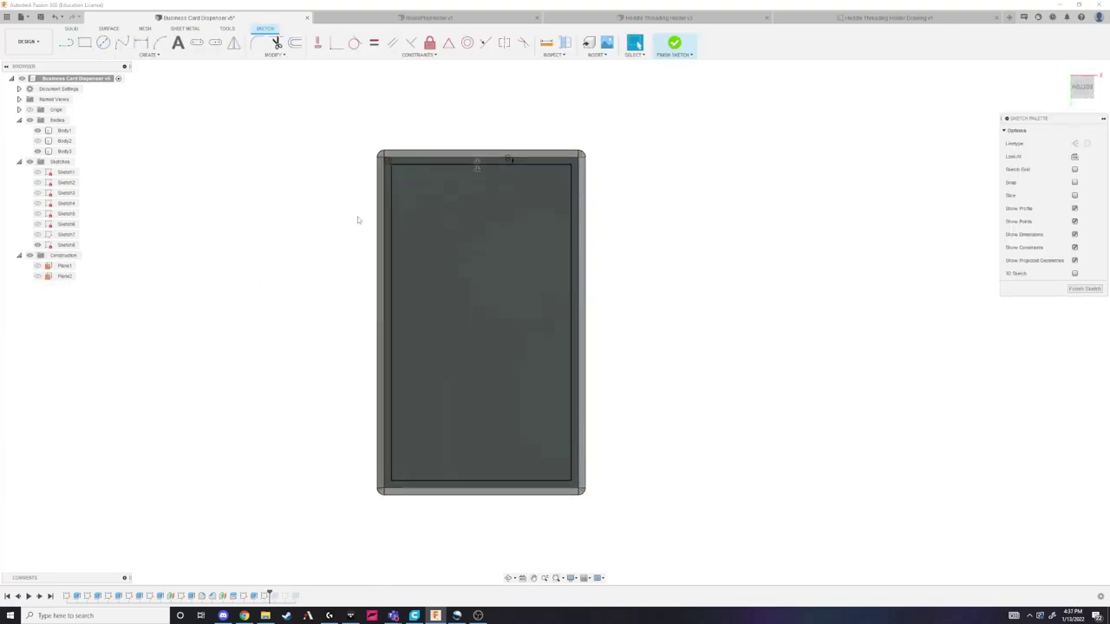
click(675, 43)
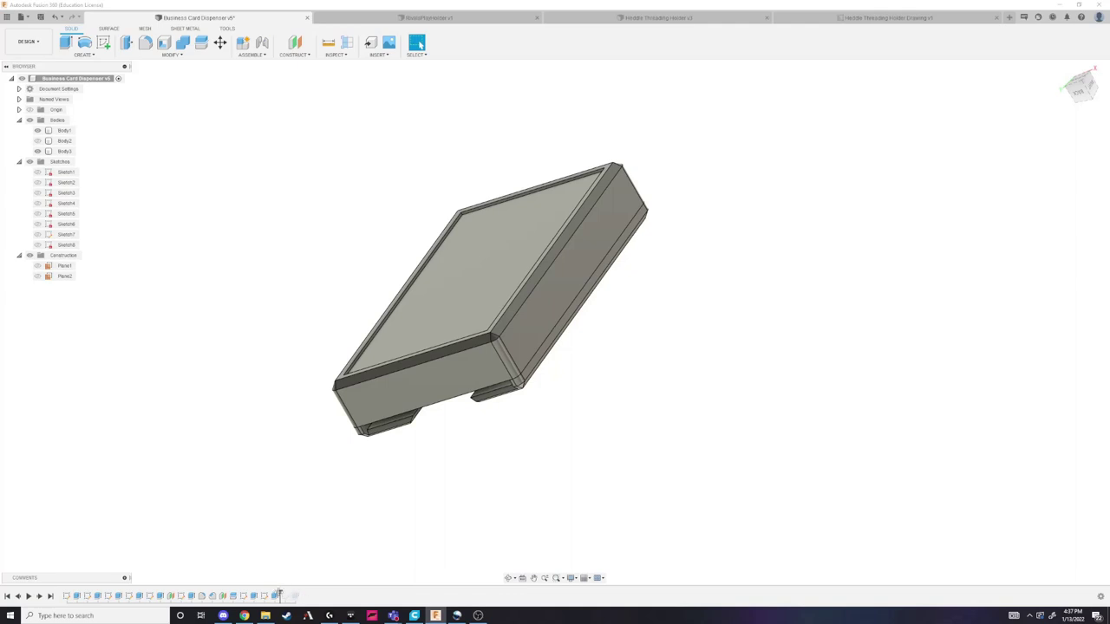
Roll the timeline forward to its end through the lid insert's extrusion and review the insert's sketch, Sketch10
drag(280, 595, 322, 594)
click(297, 596)
shift+middle_drag(322, 468, 308, 405)
click(37, 162)
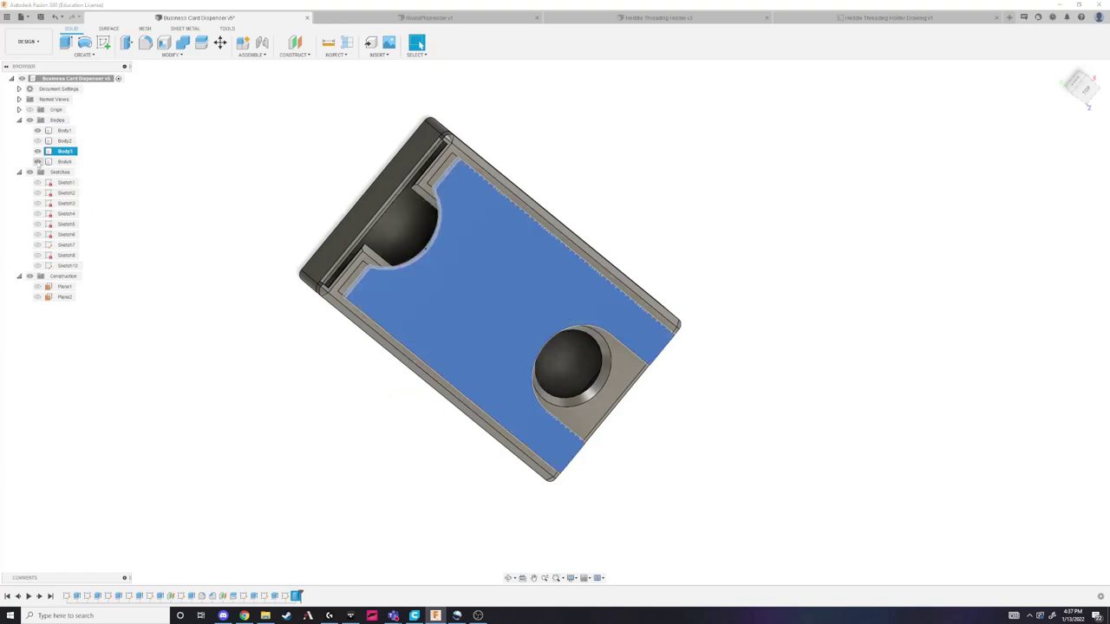
click(226, 281)
shift+middle_drag(227, 281, 238, 261)
double_click(287, 597)
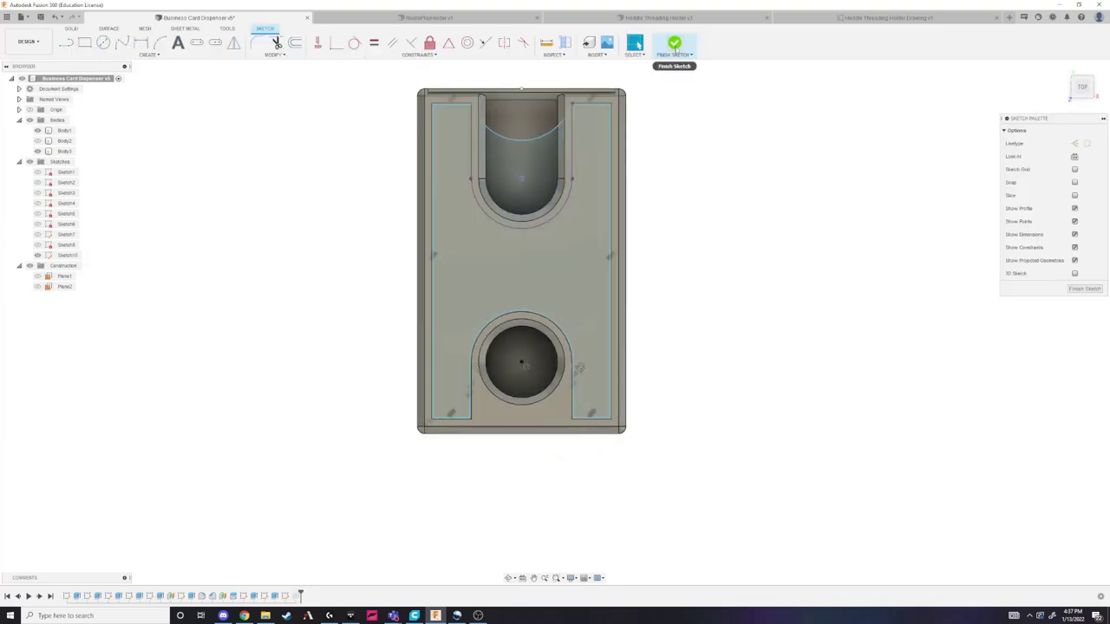
click(675, 53)
Edit the lid insert's extrusion to exclude the rounded slot profile, keeping the 5 mm offset and 1.40 mm distance
key(e)
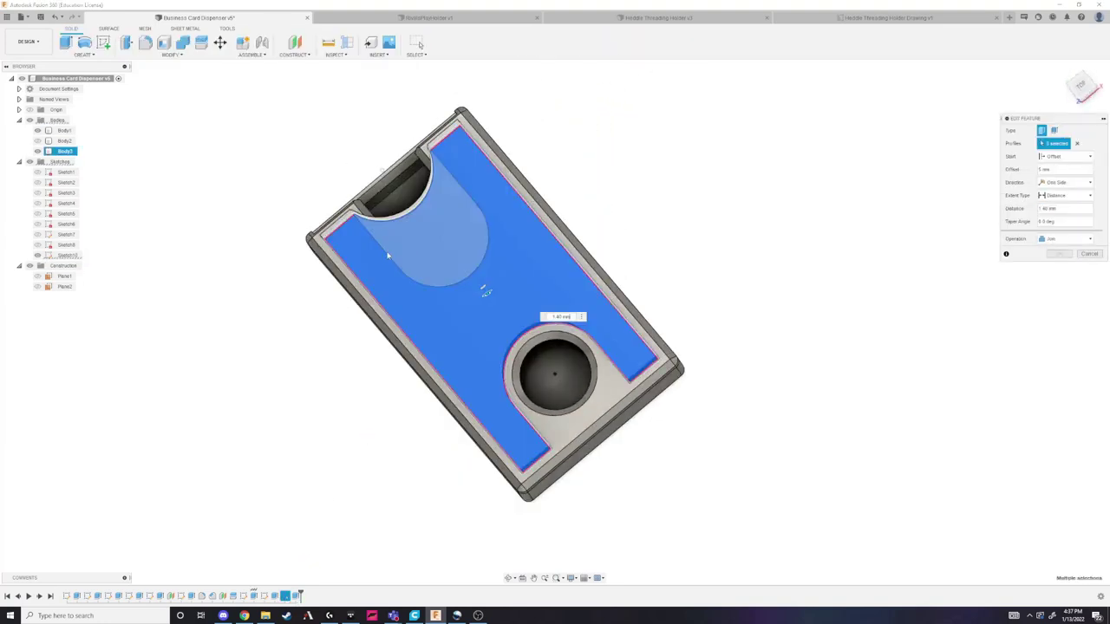
click(401, 252)
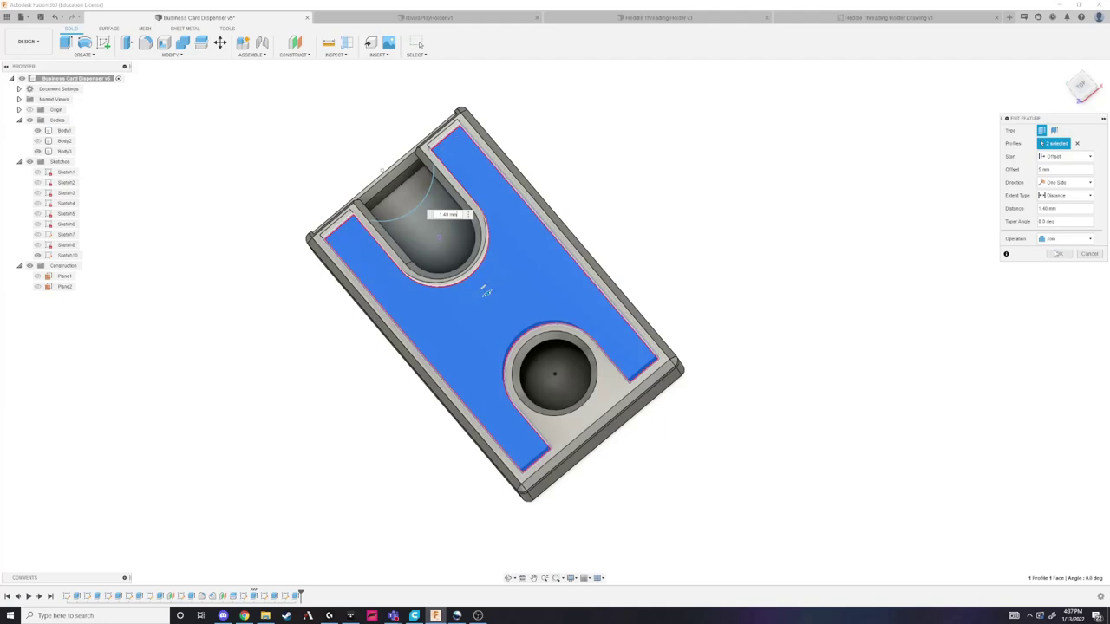
shift+middle_drag(676, 228, 490, 169)
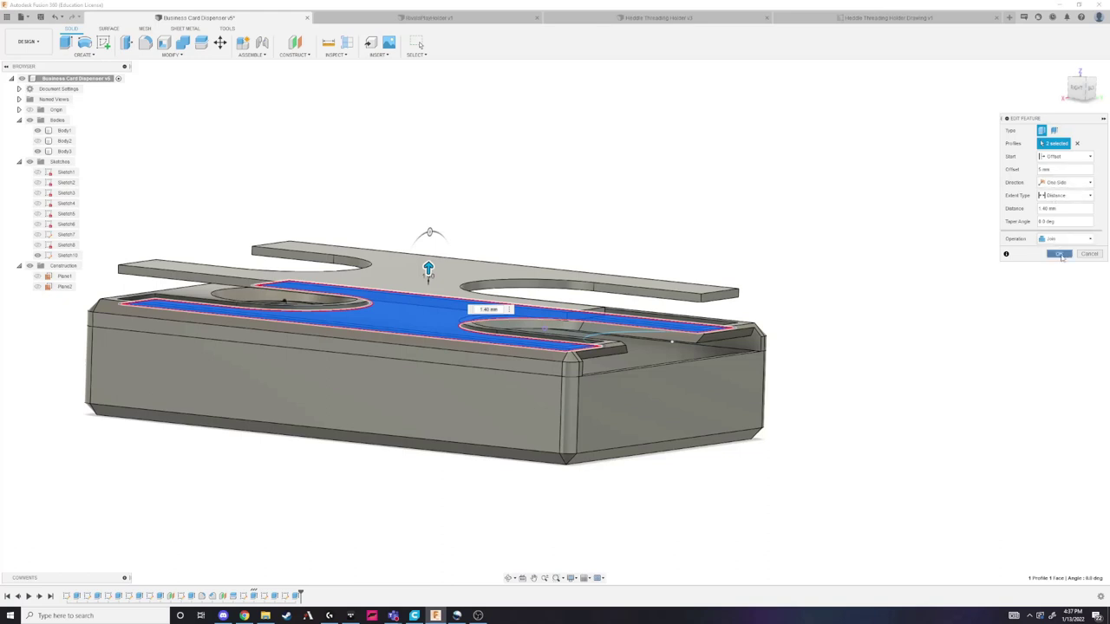
click(1058, 255)
Save the Business Card Dispenser design
shift+middle_drag(928, 269, 841, 270)
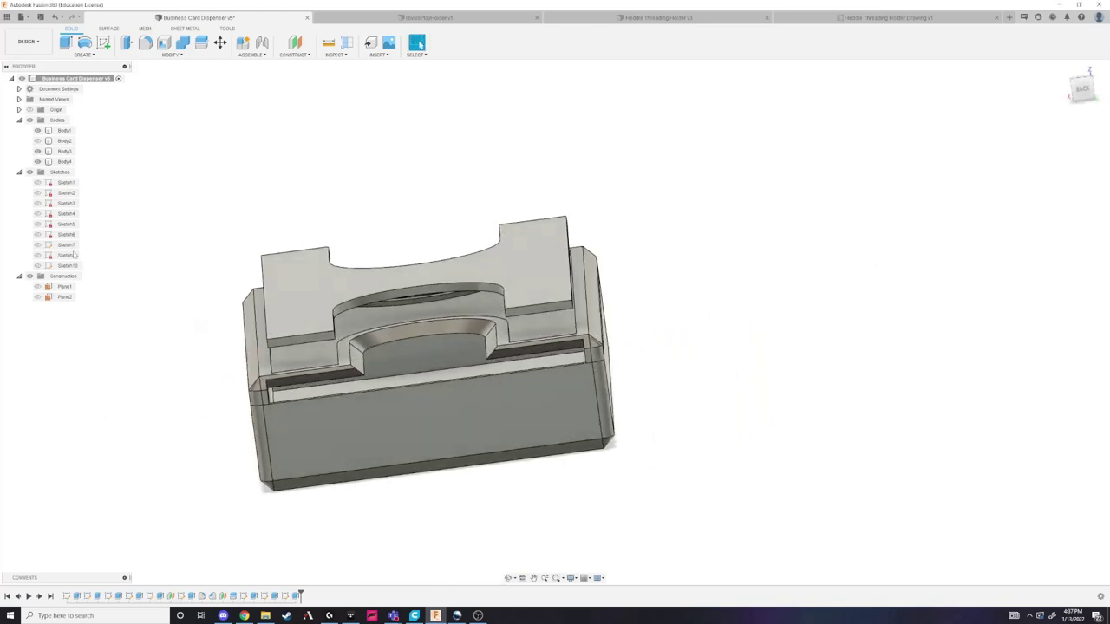
shift+middle_drag(280, 206, 536, 133)
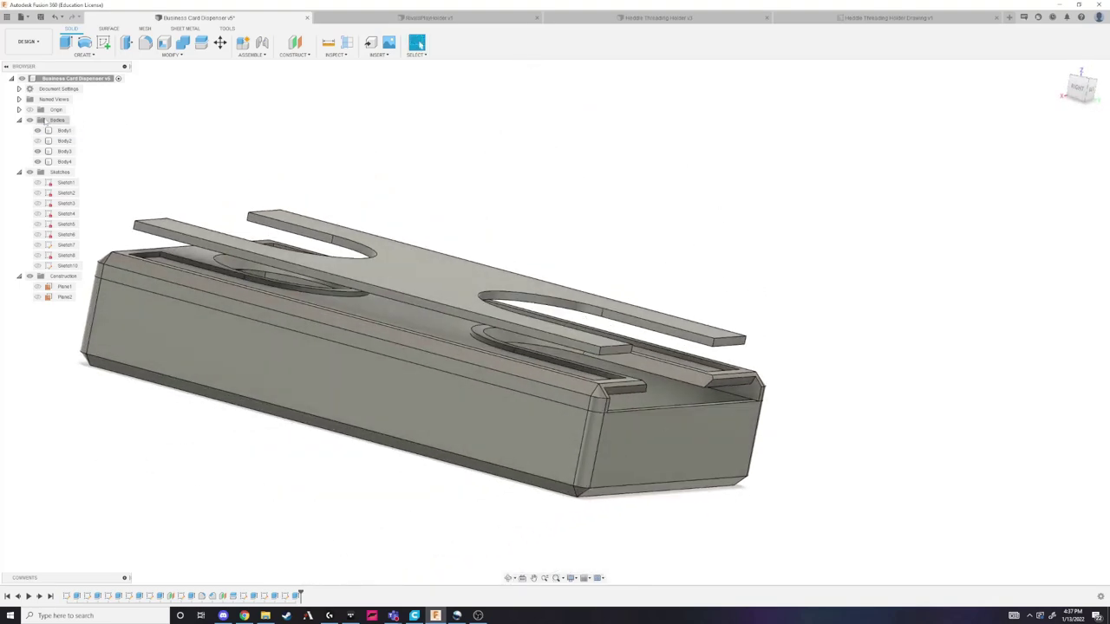
click(40, 17)
click(550, 321)
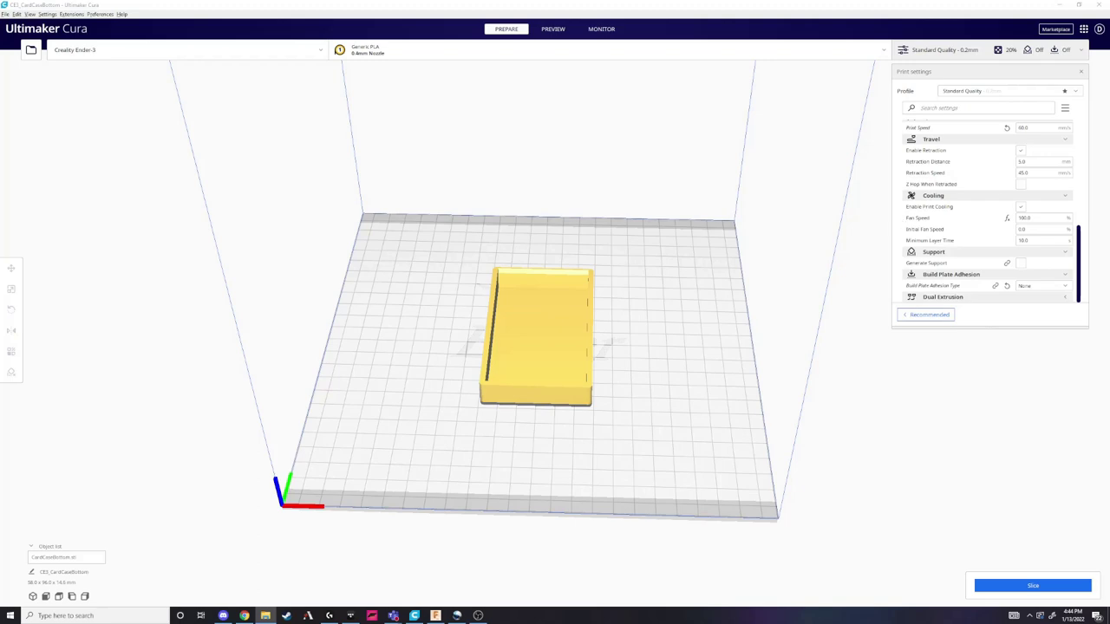
Add CardCaseTop.stl to the build plate beside the card case bottom and select the top part
drag(1103, 130, 668, 310)
right_drag(683, 322, 859, 373)
click(468, 408)
scroll(719, 388, up, 3)
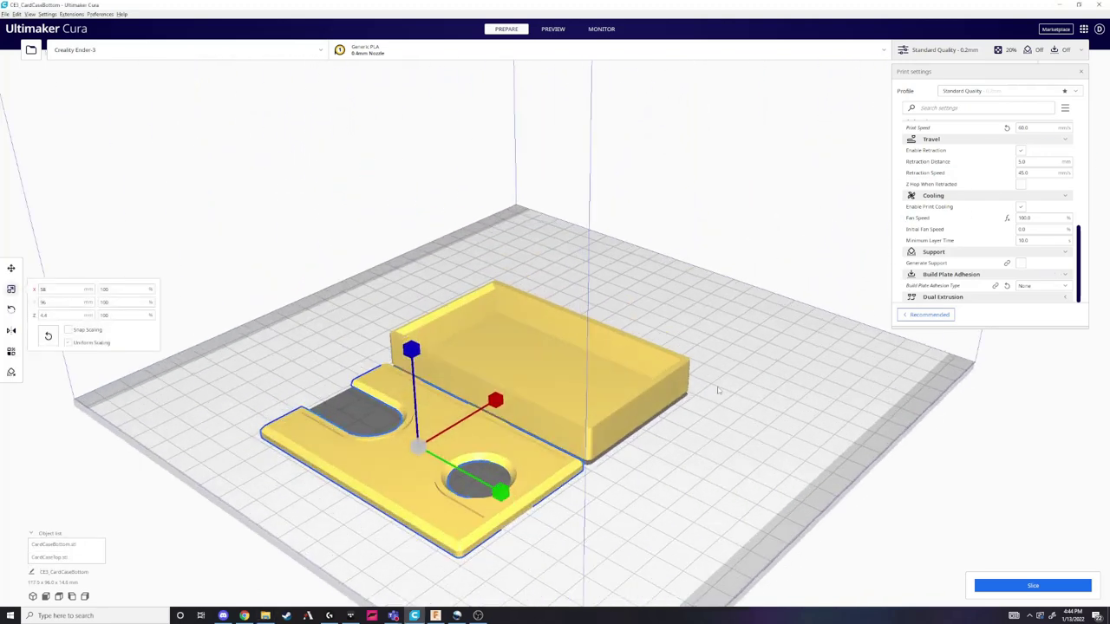
Move the card case bottom and the card case top along the X axis toward the centre of the build plate
middle_drag(718, 388, 720, 356)
click(631, 354)
click(11, 269)
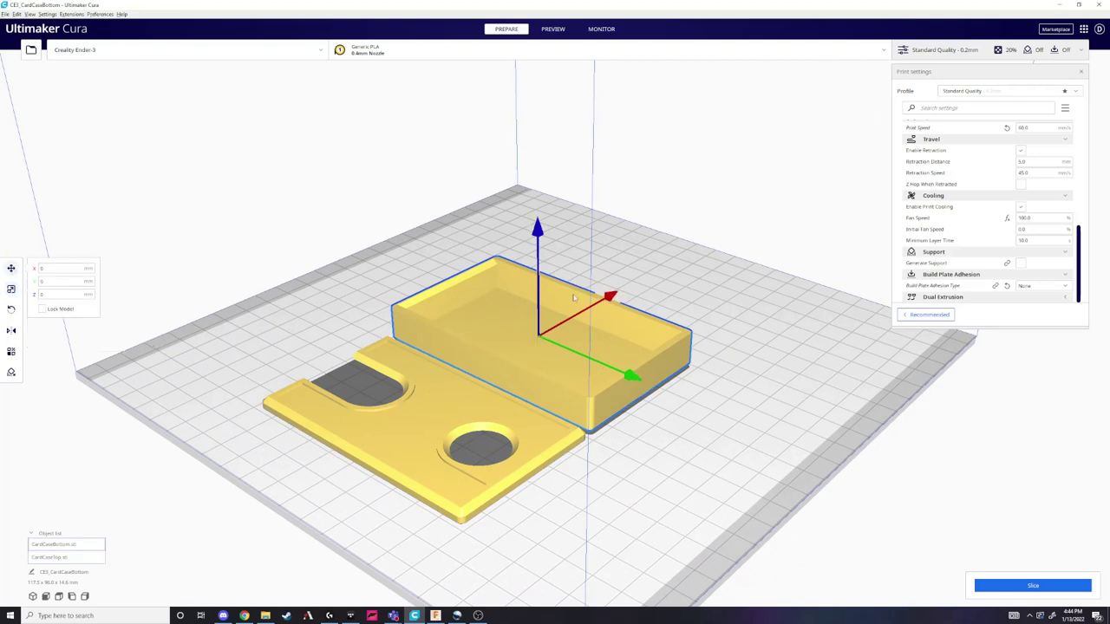
drag(612, 298, 686, 256)
click(412, 390)
drag(412, 391, 490, 340)
Flip the card case top over about the X axis so it lies flat on its other face, and deselect it
click(11, 309)
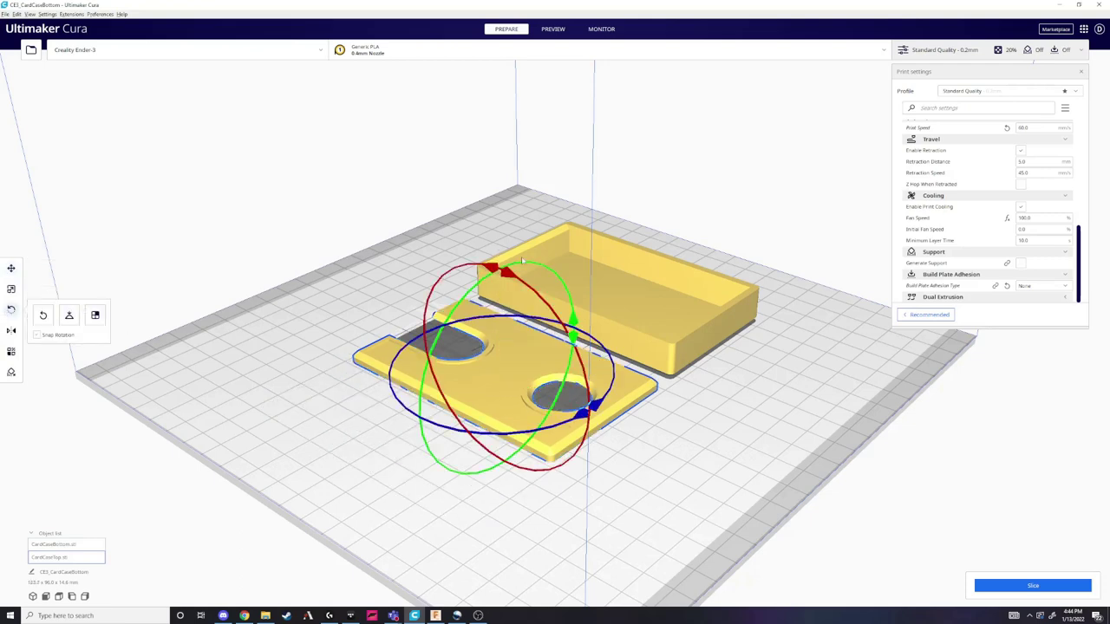
drag(518, 270, 600, 416)
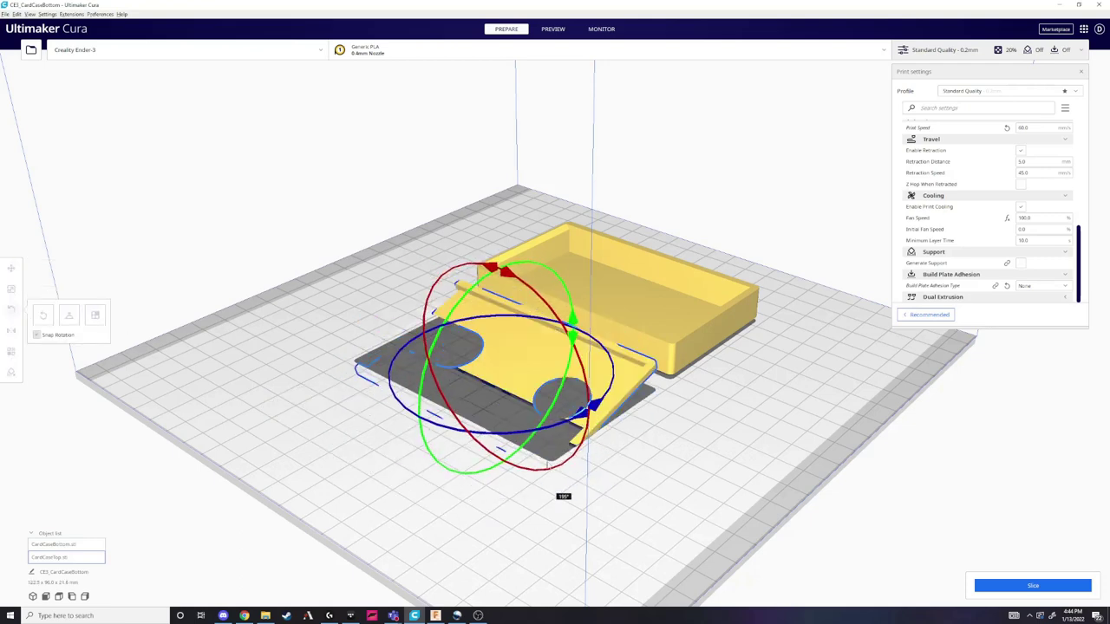
drag(543, 469, 527, 504)
click(526, 504)
Enlarge the print settings list to show all categories and set the build plate adhesion type to Skirt
scroll(954, 260, up, 3)
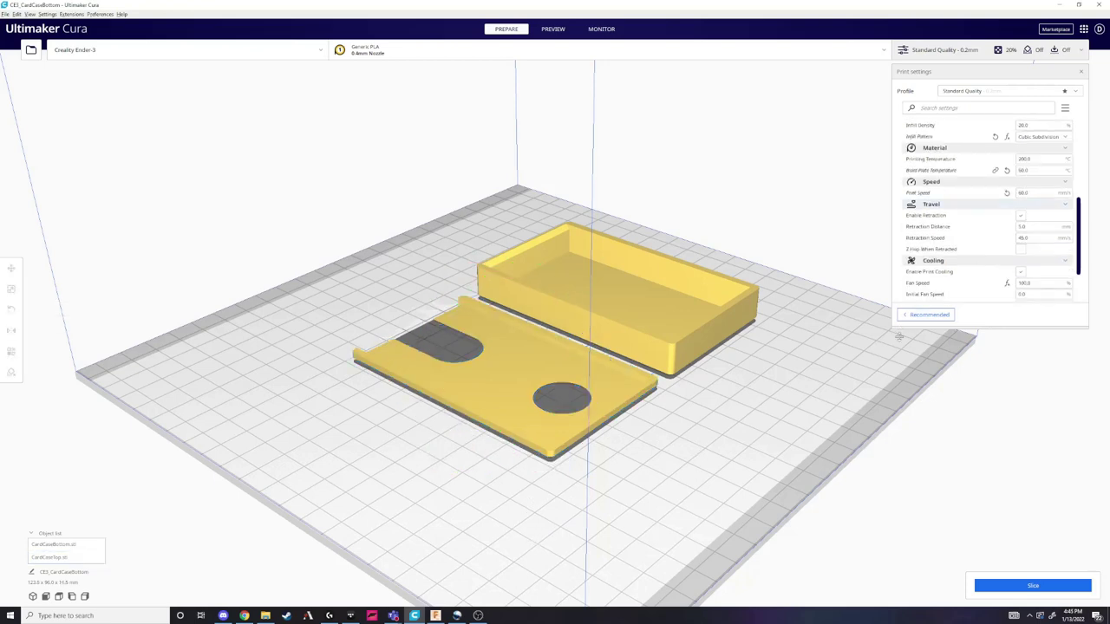
drag(901, 351, 934, 565)
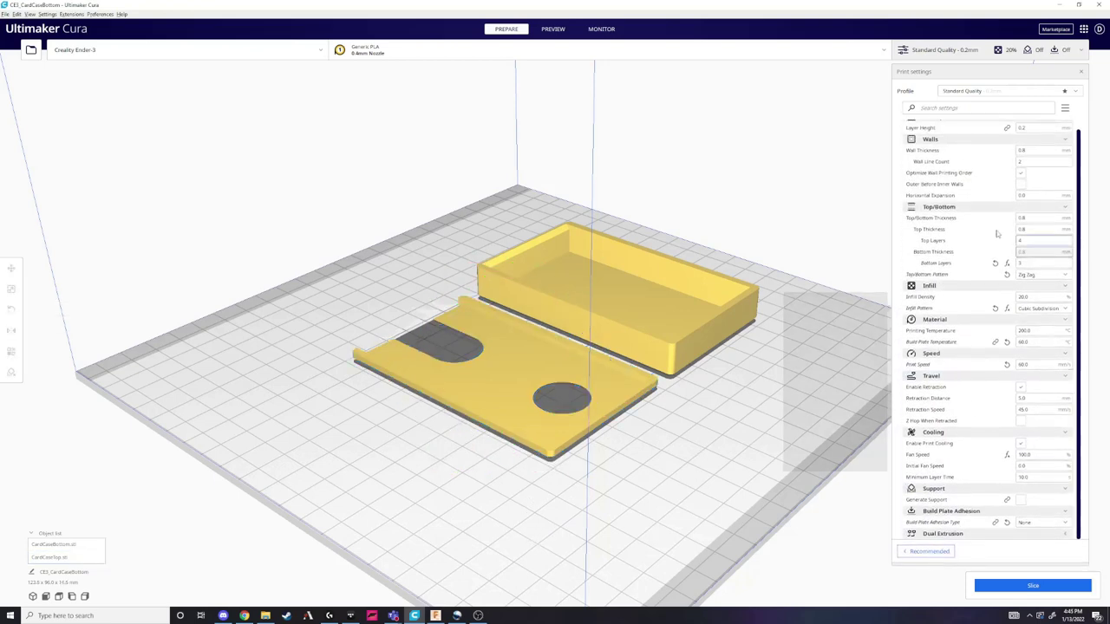
scroll(978, 238, up, 1)
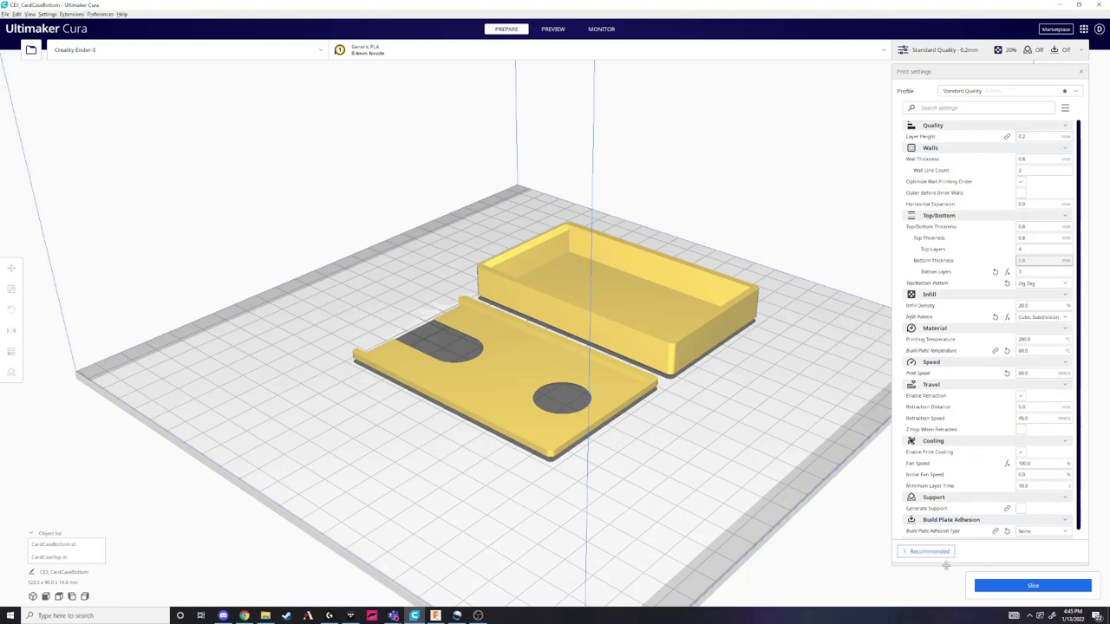
drag(946, 565, 944, 576)
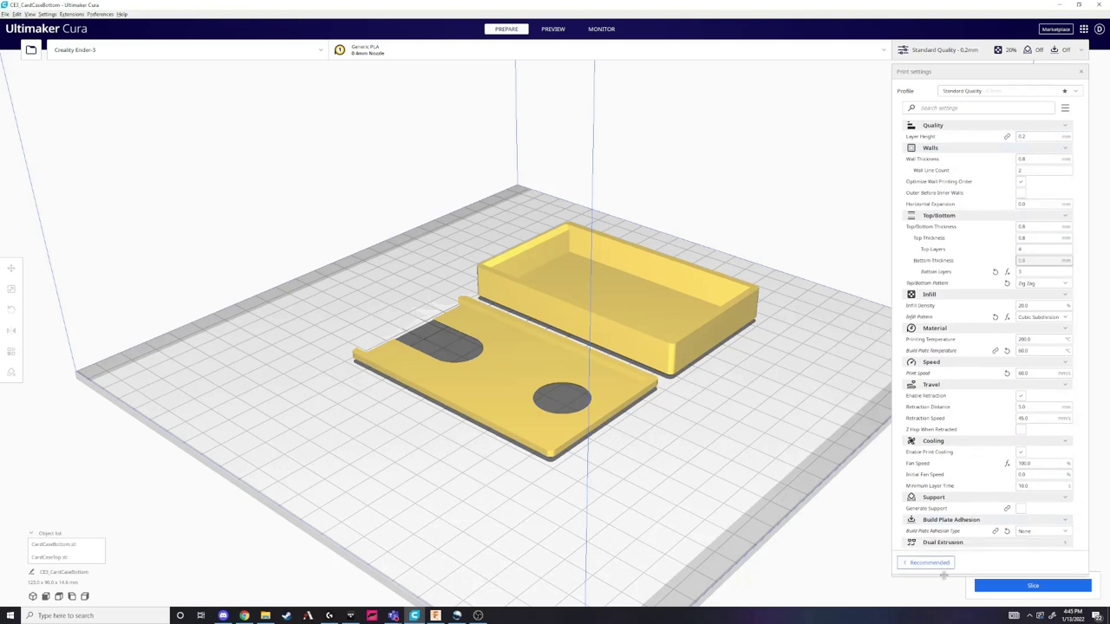
click(1039, 533)
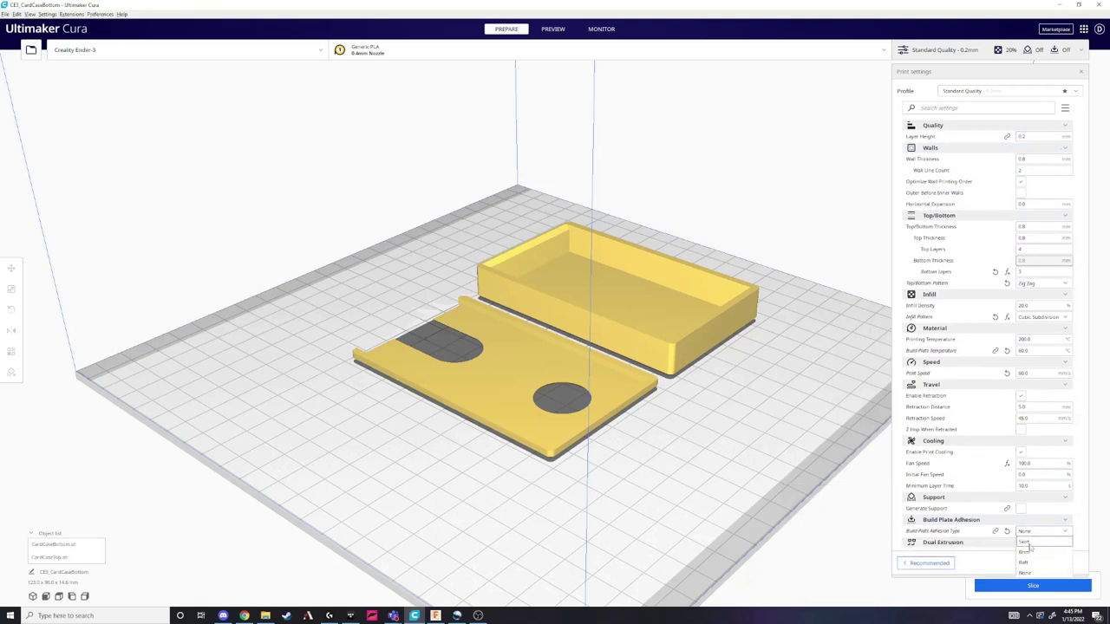
click(1027, 542)
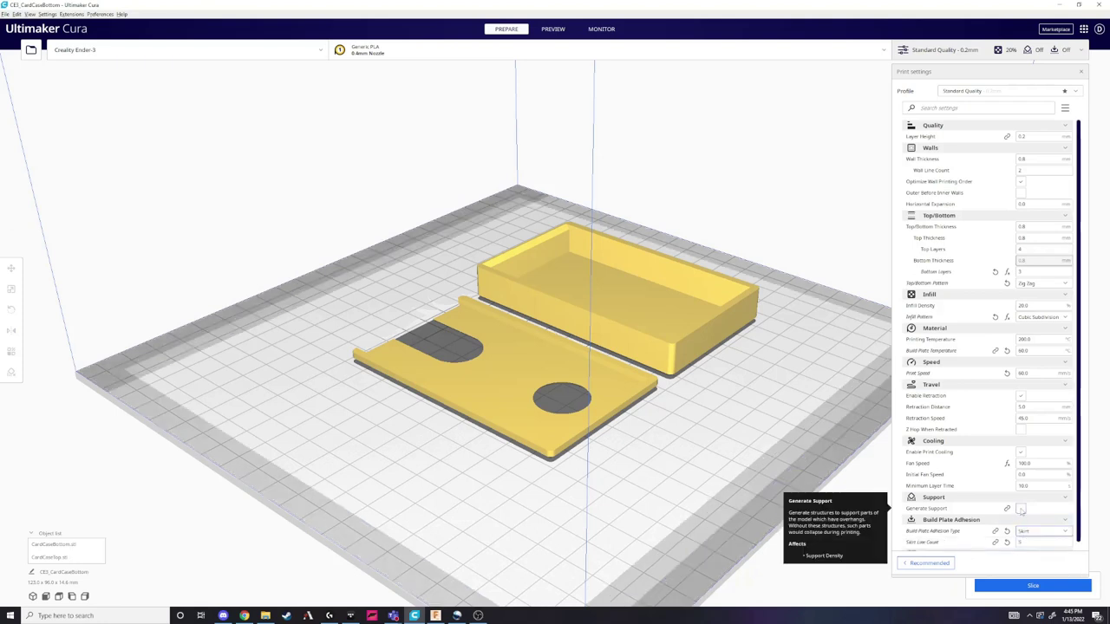
Enable support generation and keep the support interface pattern at Triangles
click(1022, 509)
scroll(1026, 417, down, 3)
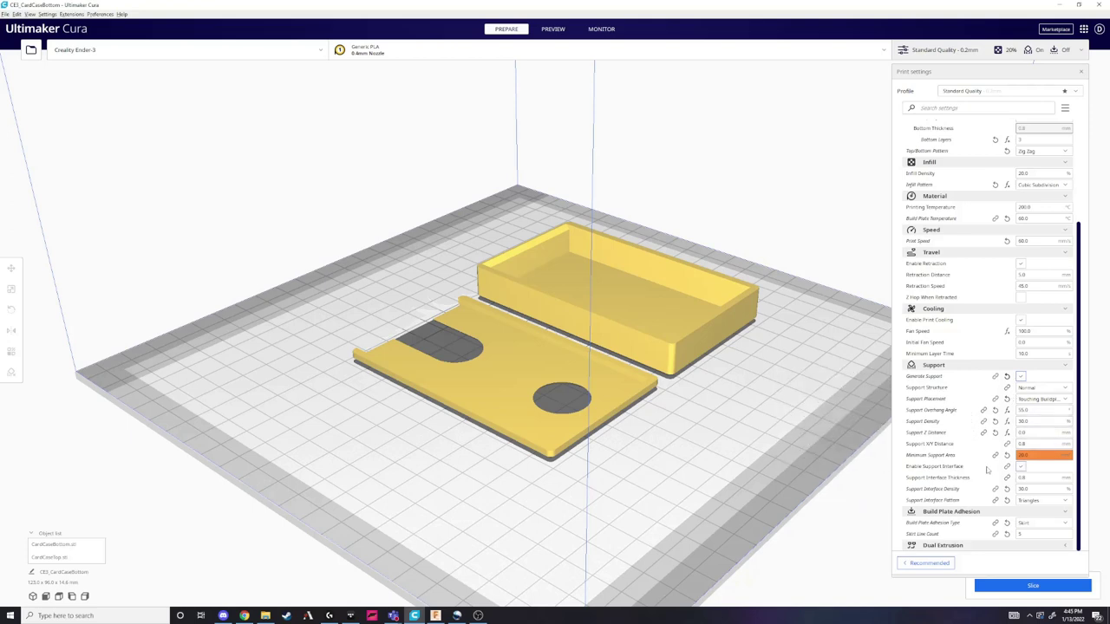
click(1030, 432)
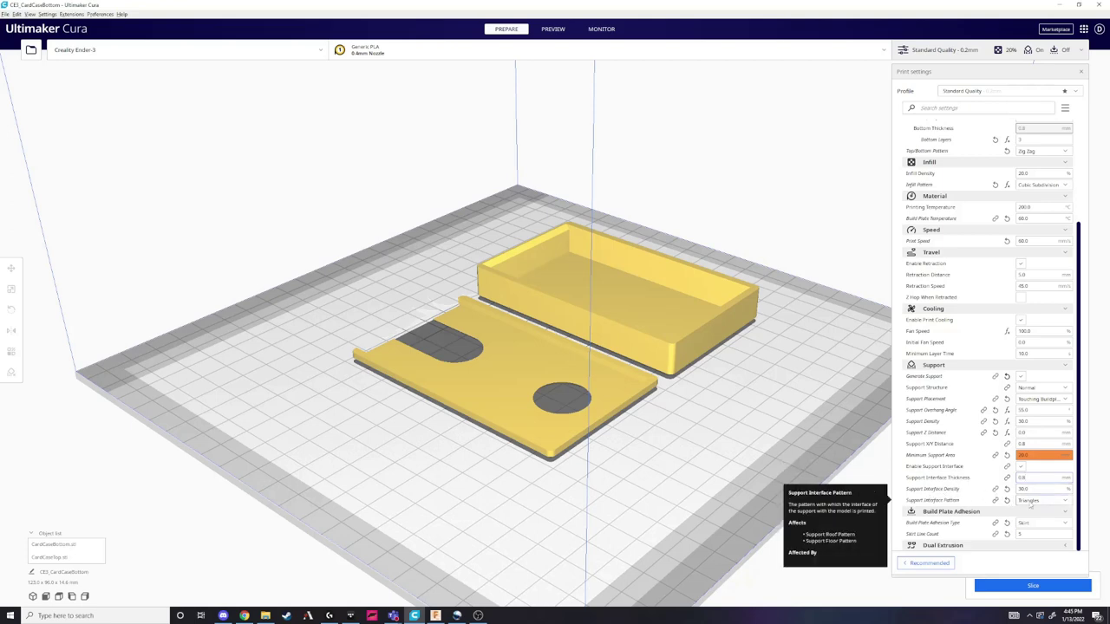
click(1041, 500)
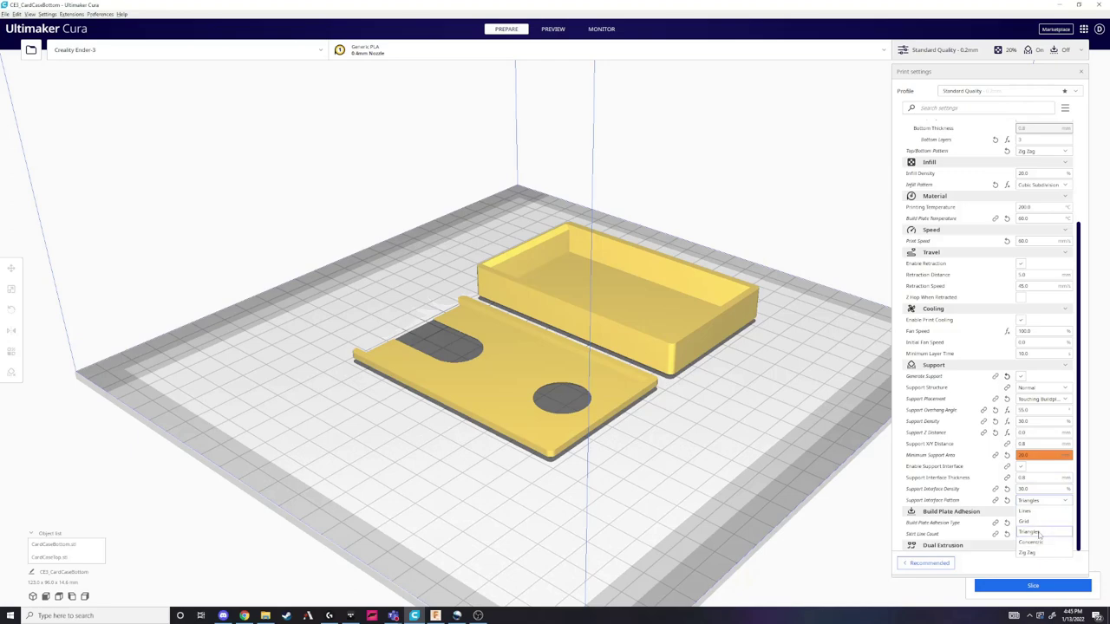
click(1040, 531)
Slice both parts and inspect their undersides and support in the layer preview
click(1023, 589)
scroll(718, 457, up, 5)
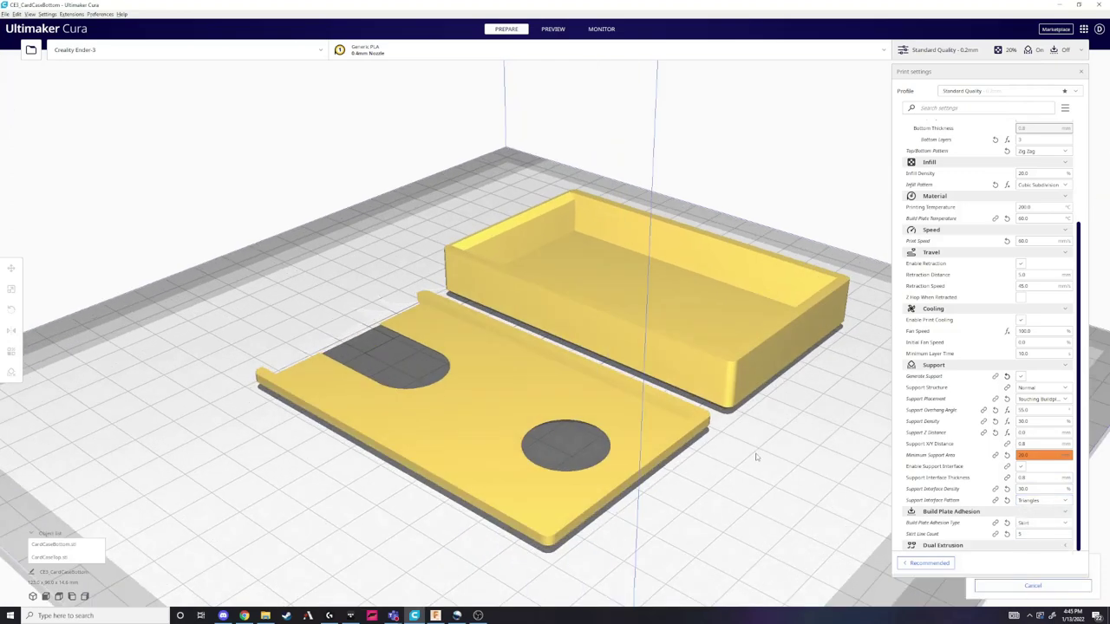
right_drag(718, 457, 645, 106)
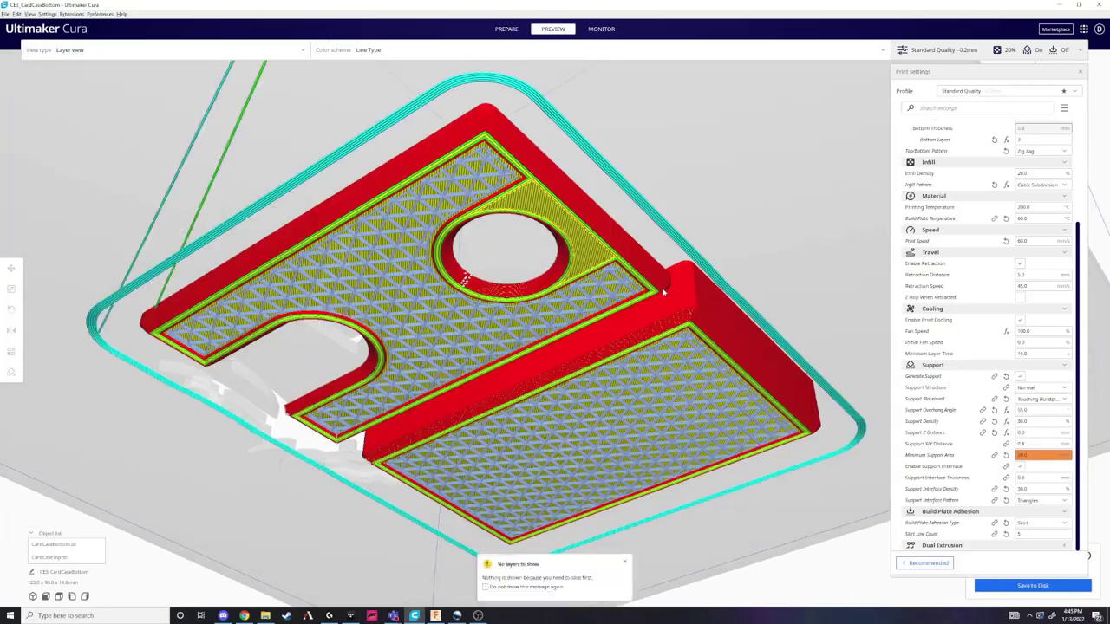
right_drag(724, 238, 621, 255)
scroll(621, 254, up, 4)
scroll(621, 254, down, 4)
right_drag(651, 180, 661, 345)
Lower the layer preview to the first few layers and examine the triangular support interface under both parts
drag(1097, 218, 1069, 384)
scroll(892, 373, up, 3)
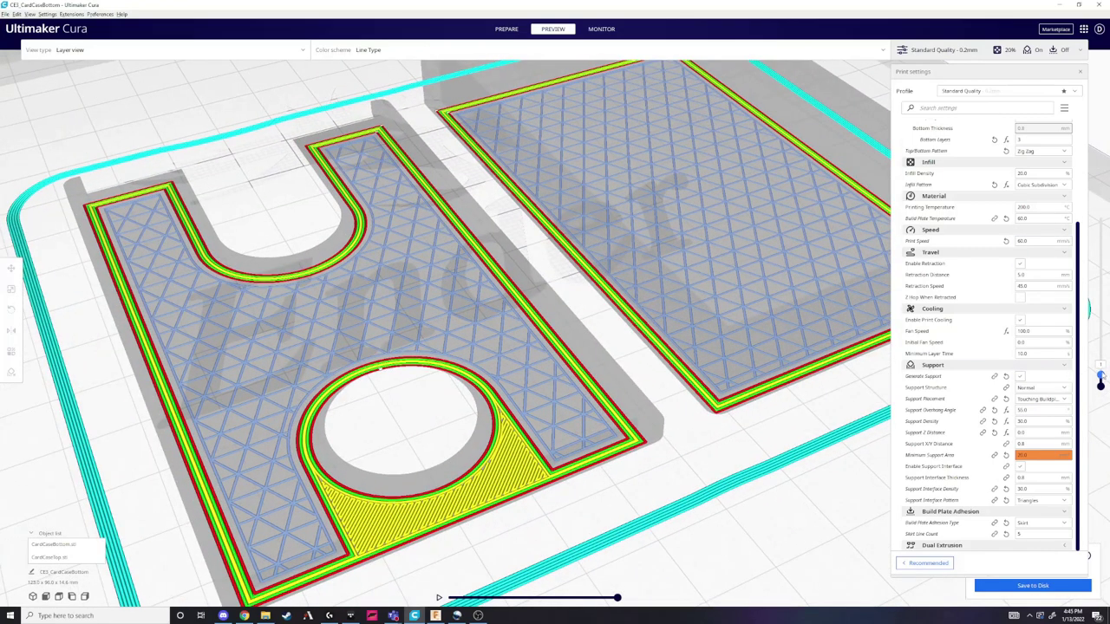
drag(1103, 376, 1101, 369)
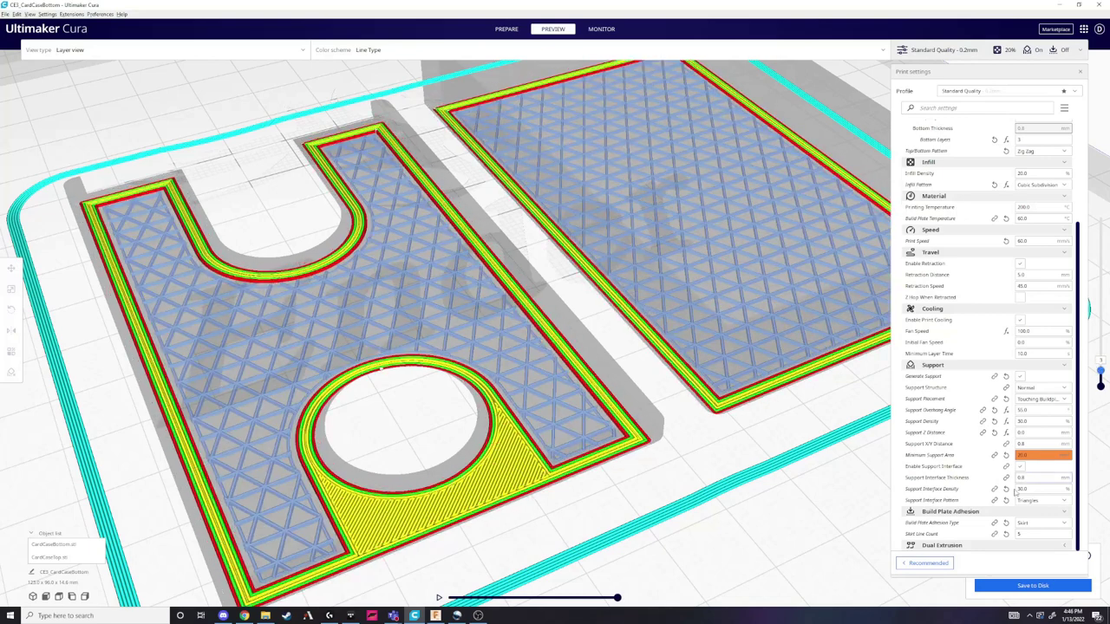
Try the Grid and Concentric support interface patterns, comparing each on the first layers of both parts
click(1054, 502)
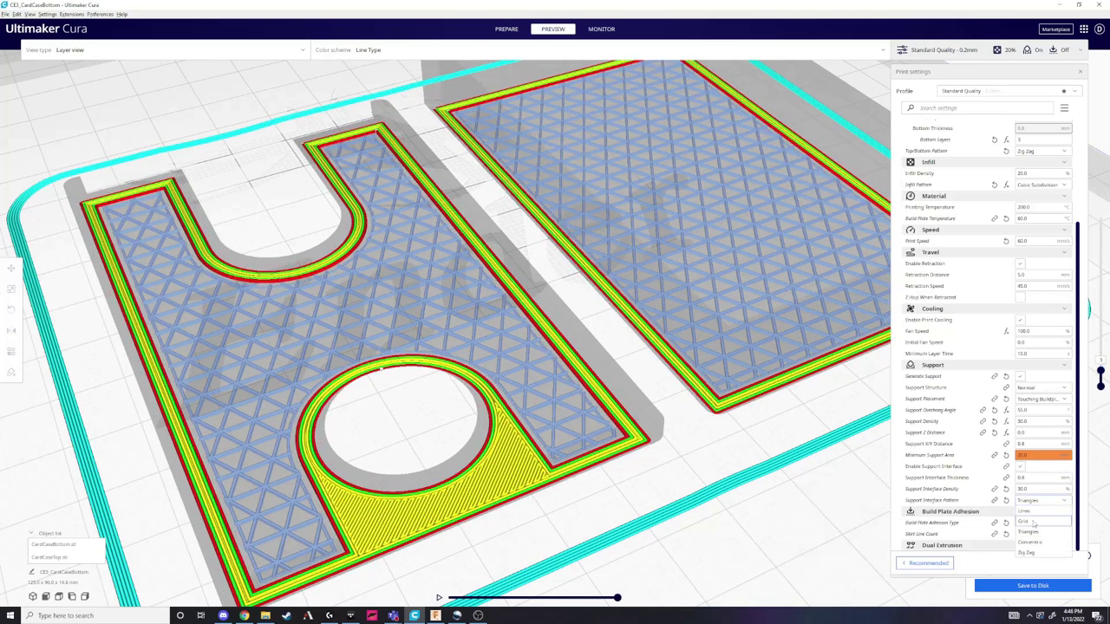
click(1029, 521)
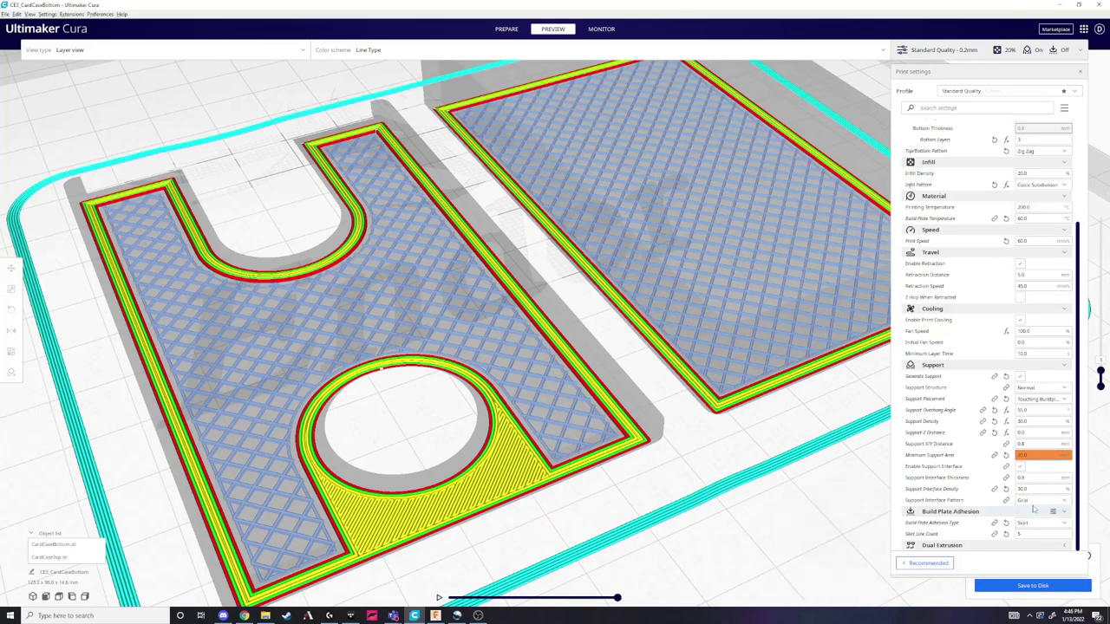
click(1038, 547)
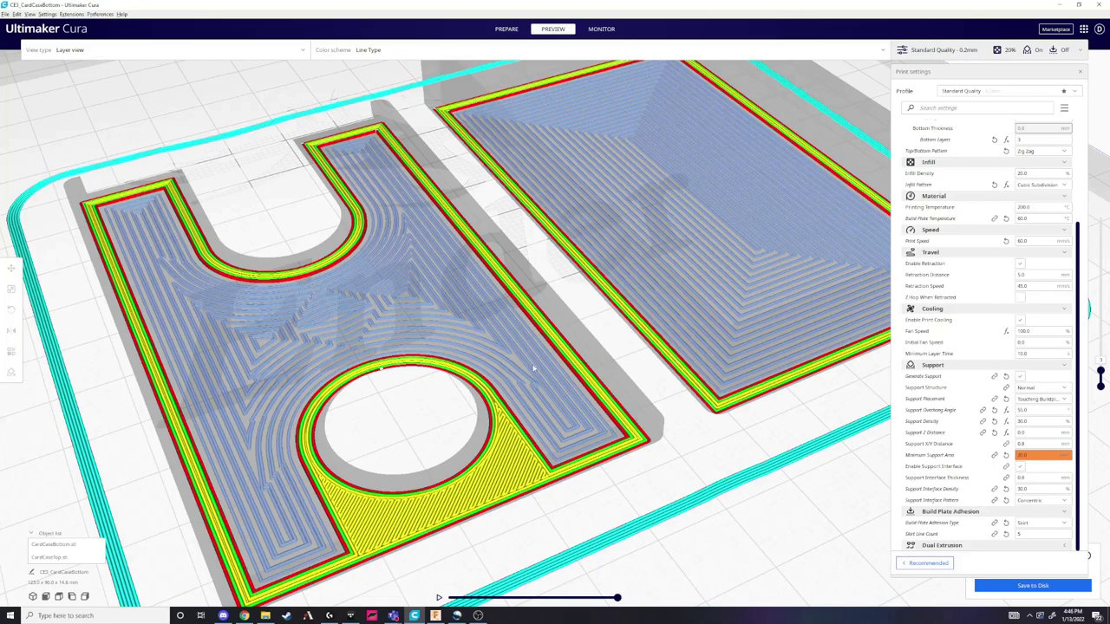
right_drag(508, 350, 530, 405)
scroll(530, 404, down, 2)
middle_drag(512, 347, 512, 404)
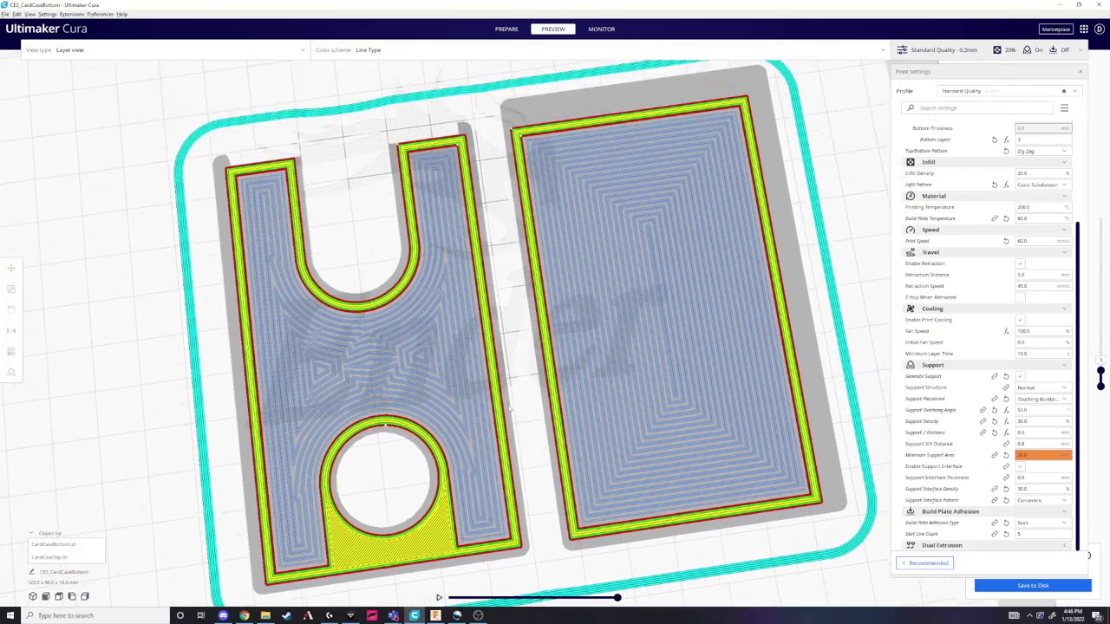
right_drag(511, 405, 502, 412)
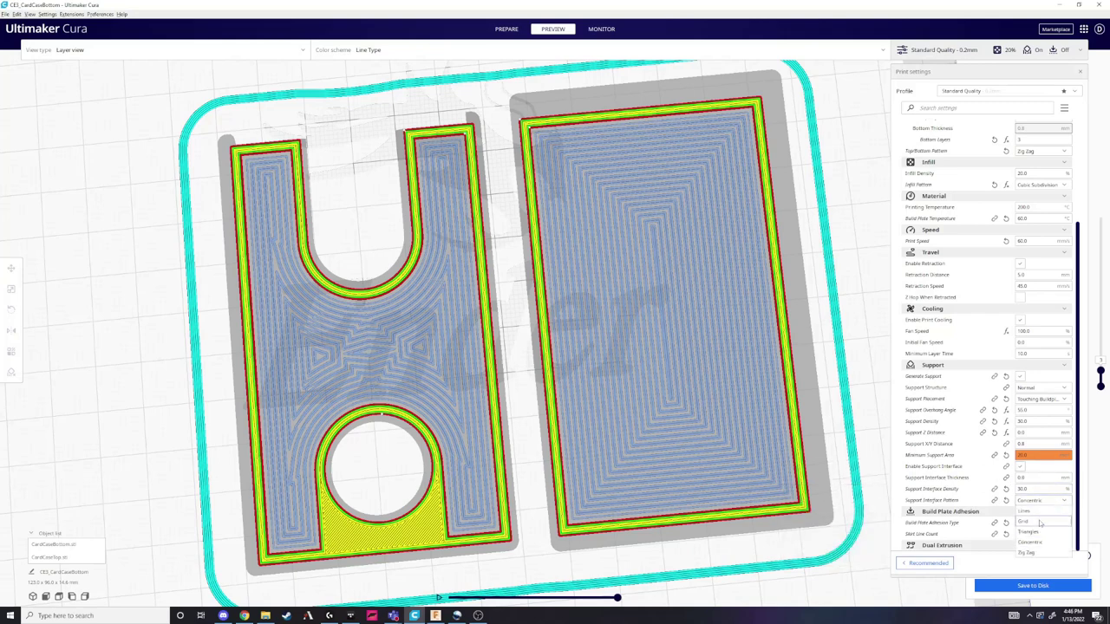
Set the support interface pattern to Zig Zag, slice again and inspect the support layers up close
click(1028, 554)
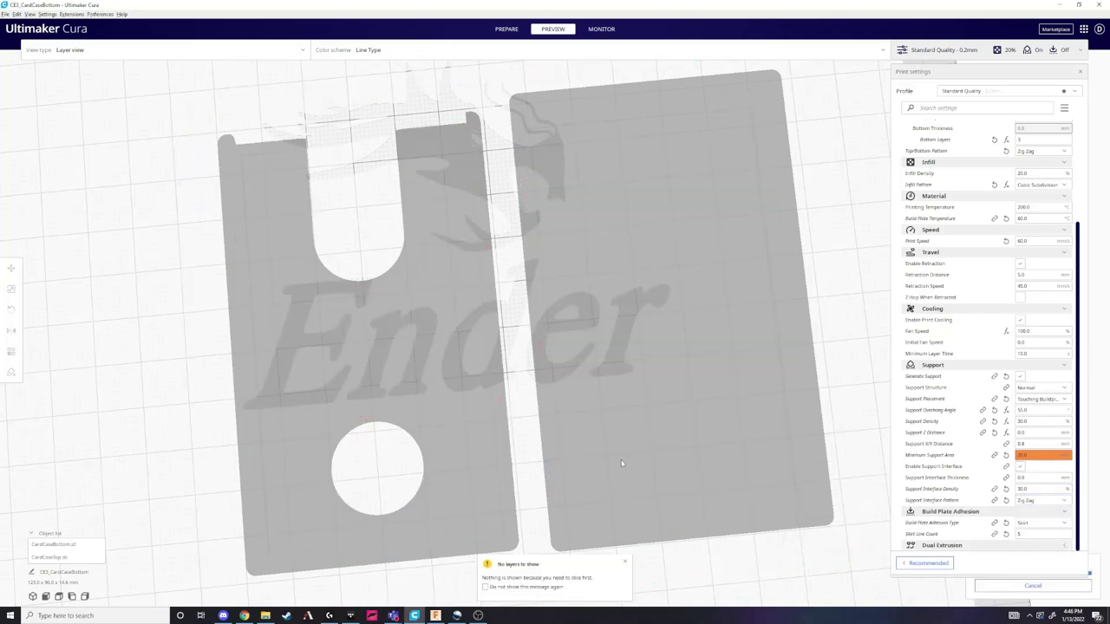
scroll(548, 469, up, 5)
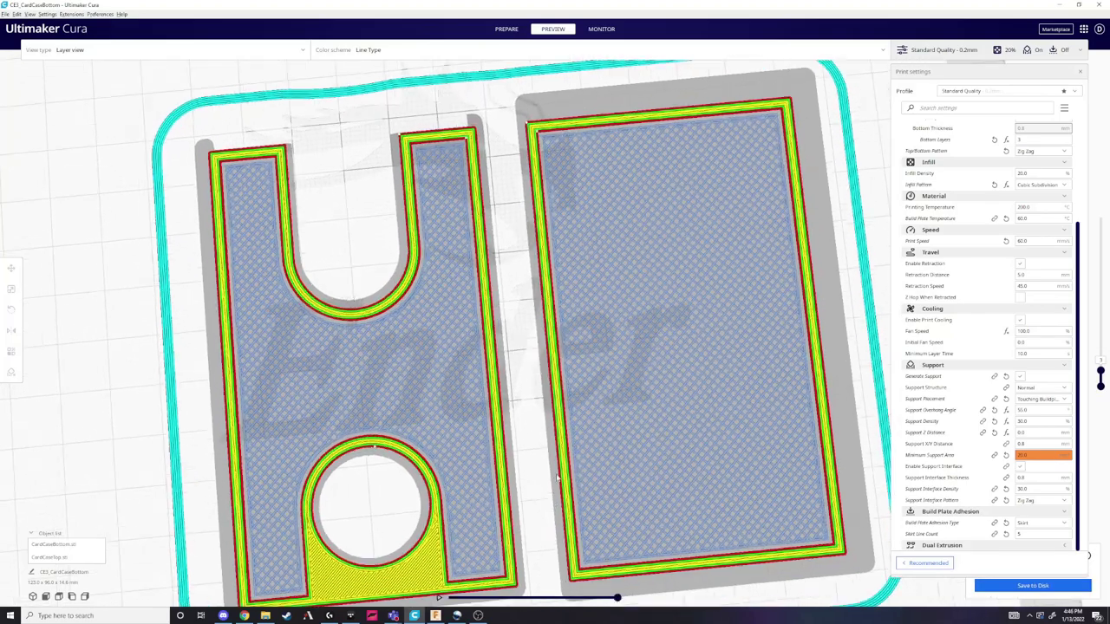
right_drag(538, 462, 535, 316)
scroll(534, 321, up, 5)
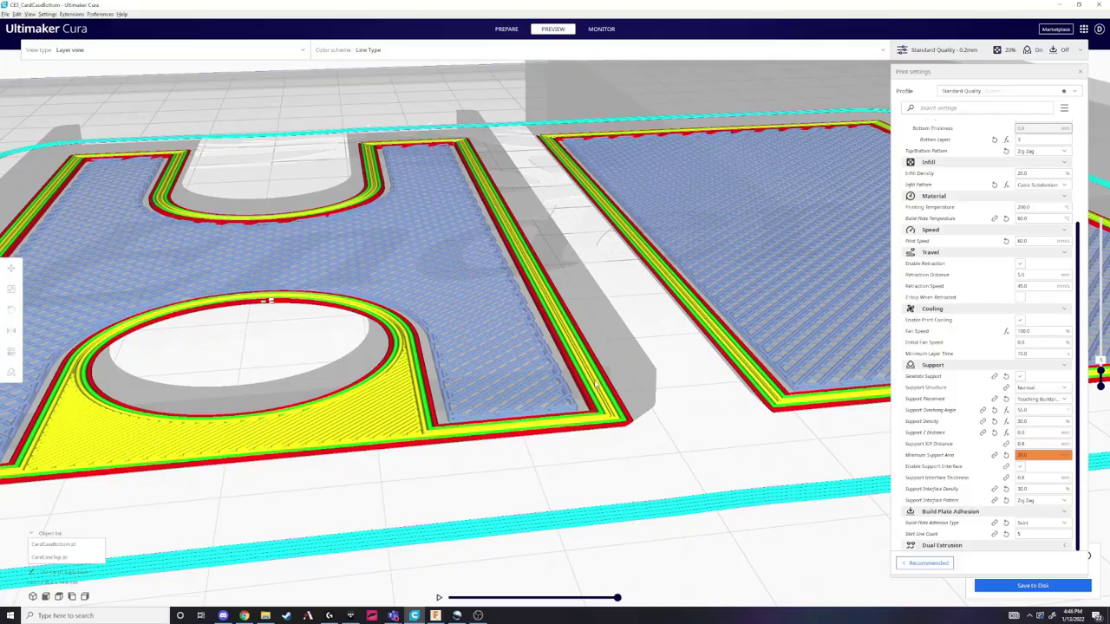
scroll(600, 377, down, 2)
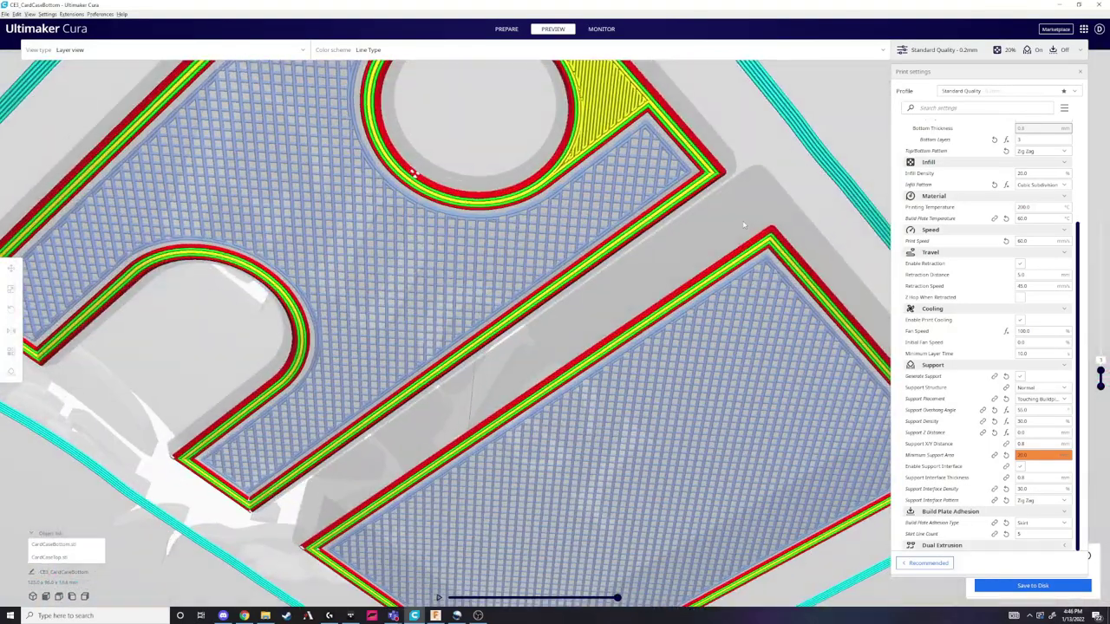